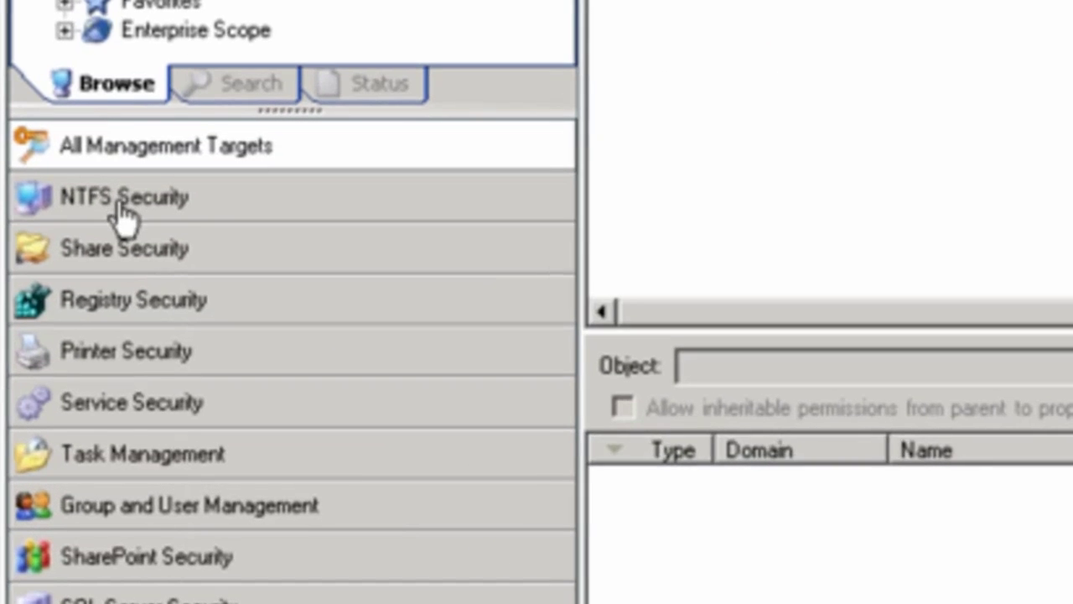
Step: Switch to NTFS Security to browse PENGUINDC's DataShares permissions
{"action": "left_click", "coordinate": [122, 208]}
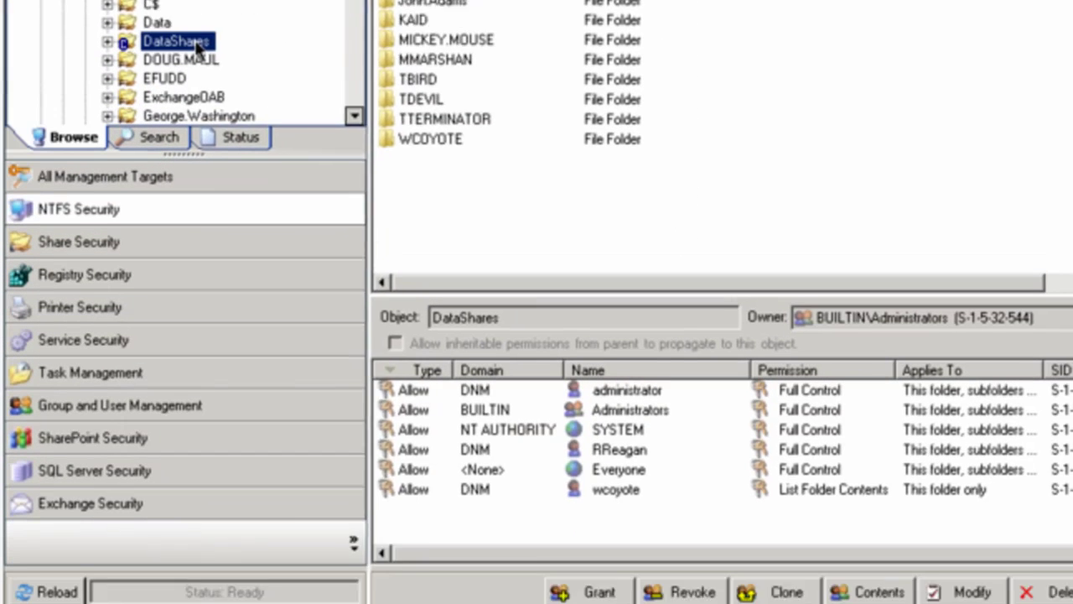
Step: Select the user permission entries on DataShares and bring up Revoke Permissions for them
{"action": "right_click", "coordinate": [199, 46]}
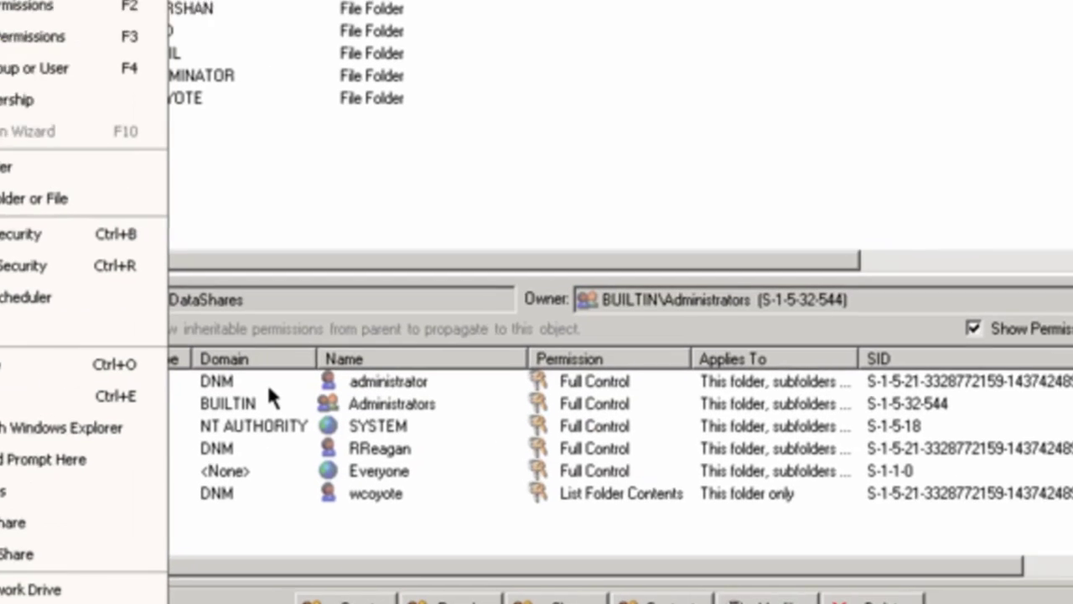
{"action": "left_click", "coordinate": [513, 364]}
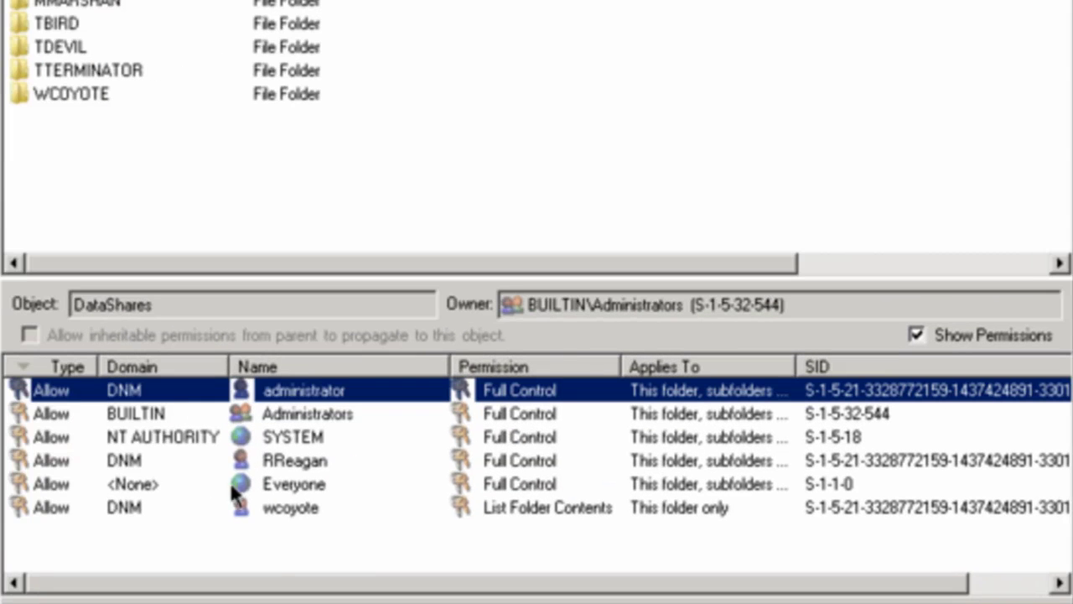
{"action": "left_click", "coordinate": [287, 466]}
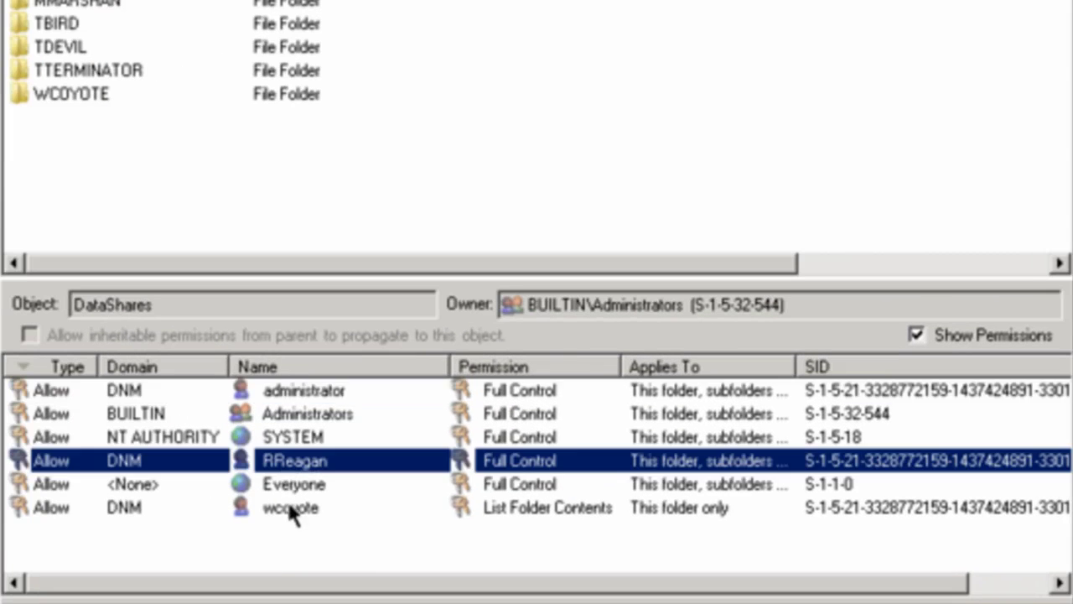
{"action": "left_click", "coordinate": [289, 509], "text": "ctrl"}
{"action": "right_click", "coordinate": [290, 512]}
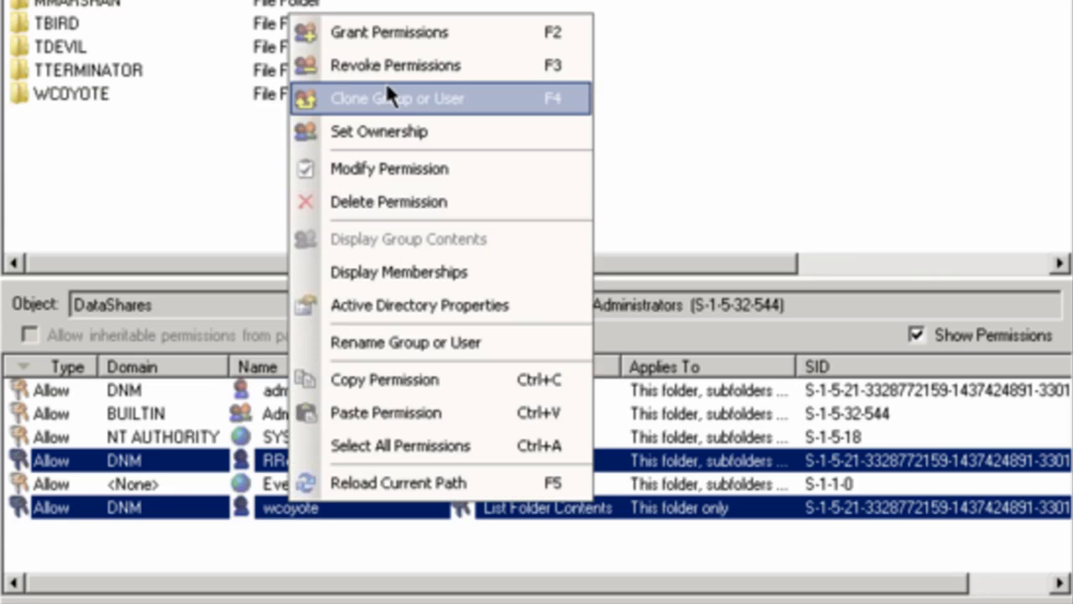
{"action": "left_click", "coordinate": [352, 66]}
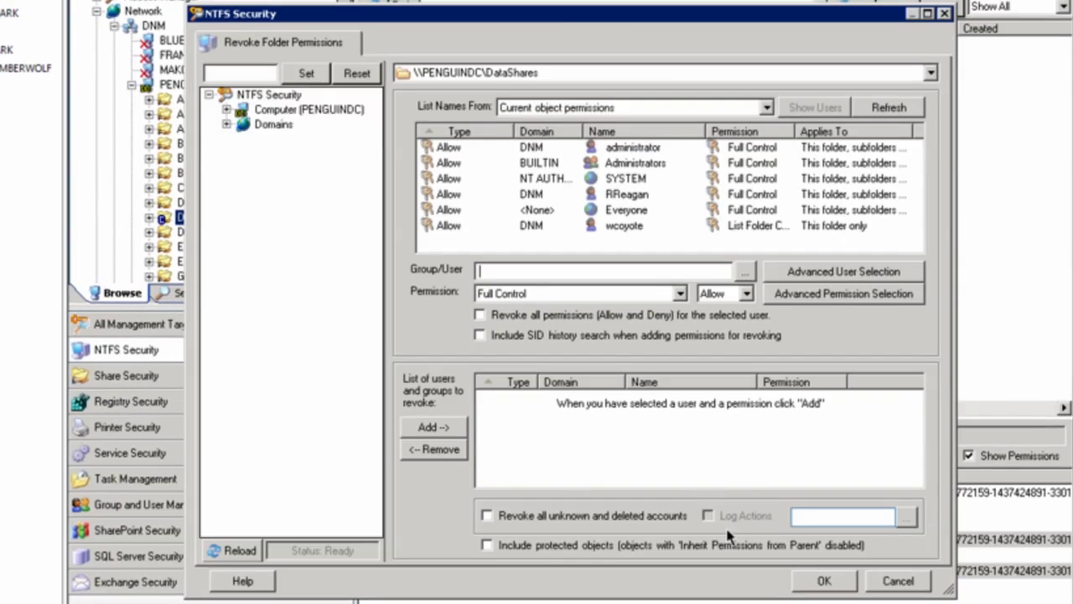
Step: Confirm the first revoke, then reselect the List Folder Contents entry and reopen Revoke Permissions
{"action": "left_click", "coordinate": [826, 580]}
{"action": "left_click", "coordinate": [637, 376]}
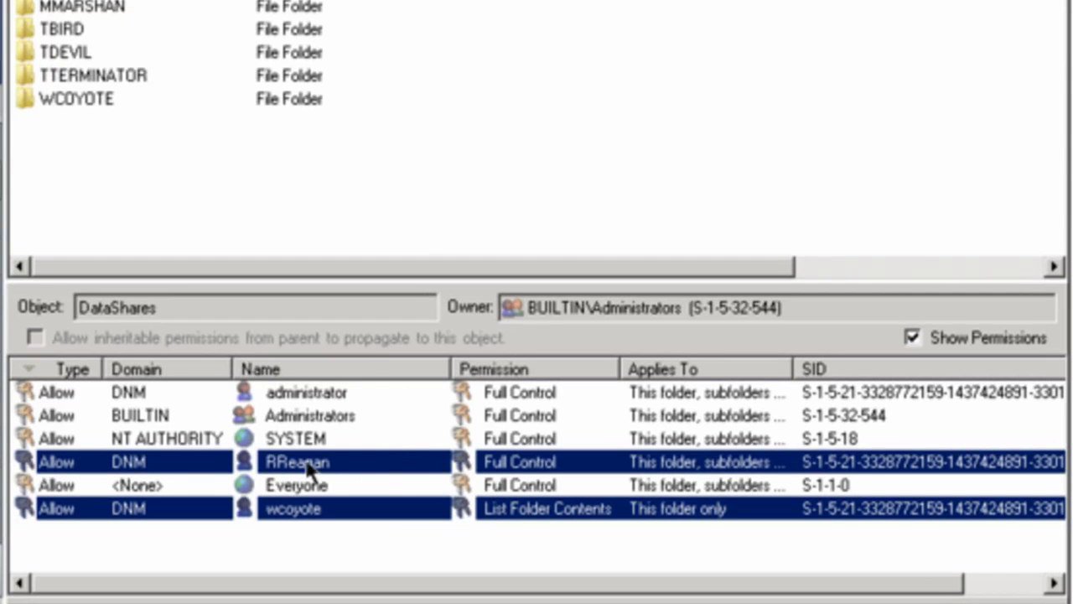
{"action": "left_click", "coordinate": [304, 424]}
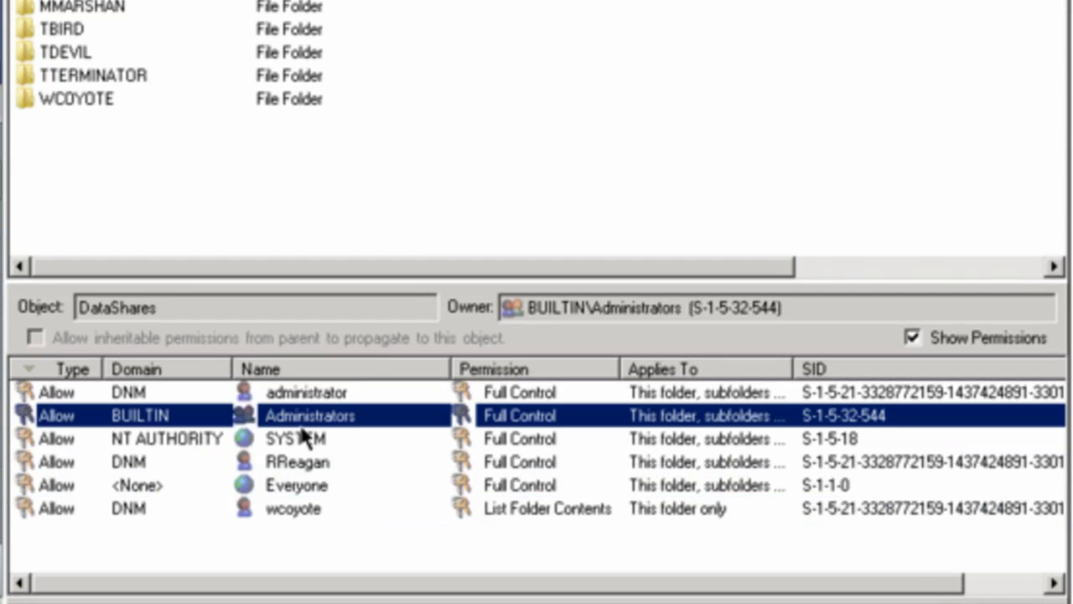
{"action": "left_click", "coordinate": [327, 505]}
{"action": "right_click", "coordinate": [329, 509]}
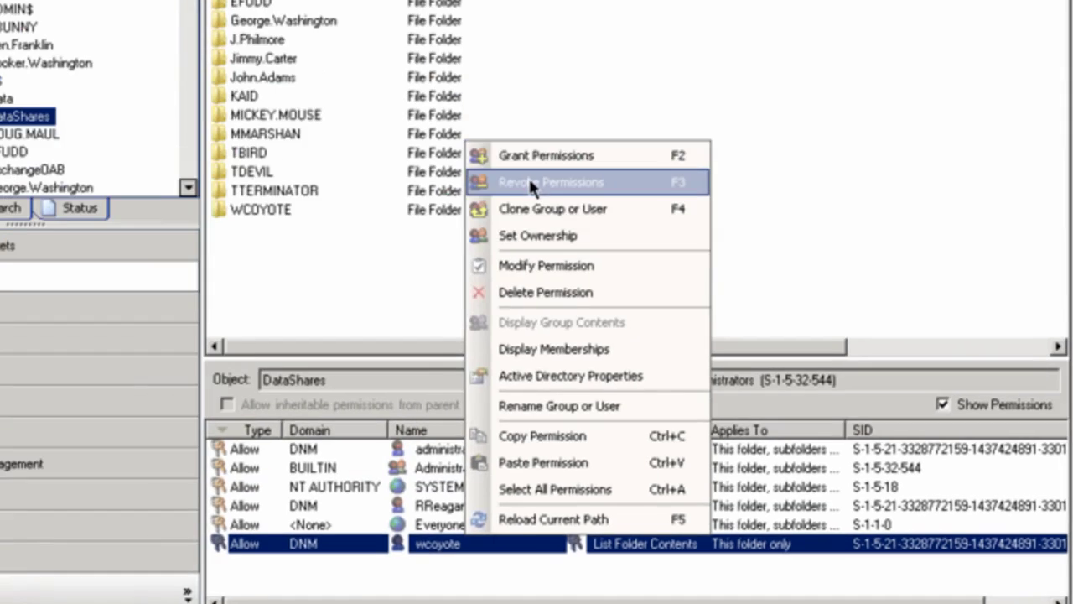
{"action": "left_click", "coordinate": [415, 65]}
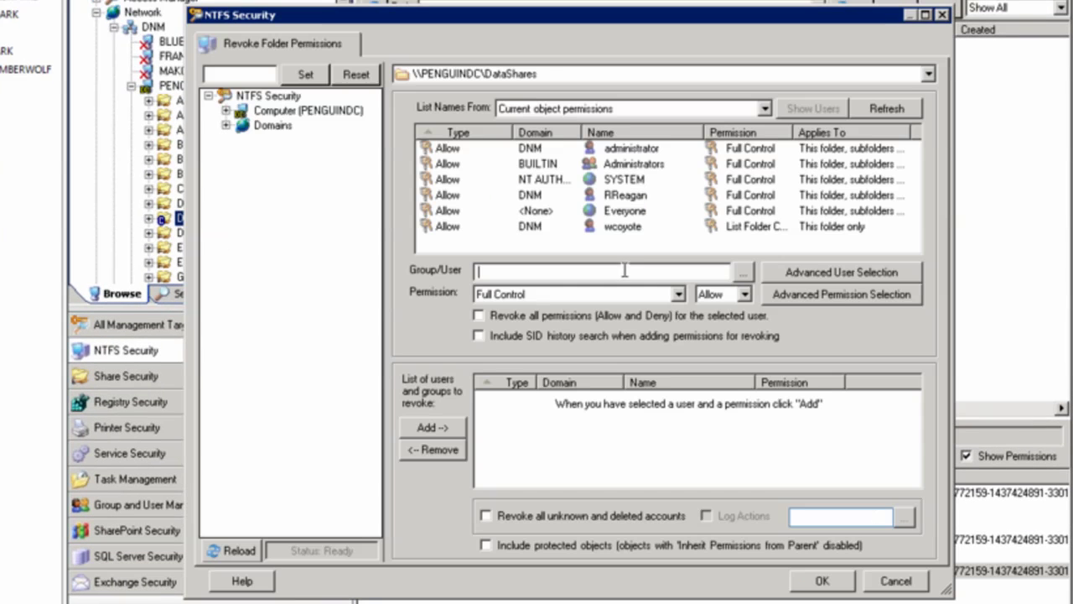
Step: Queue both users' entries (List Folder Contents and Full Control) for revoking and apply
{"action": "double_click", "coordinate": [590, 228]}
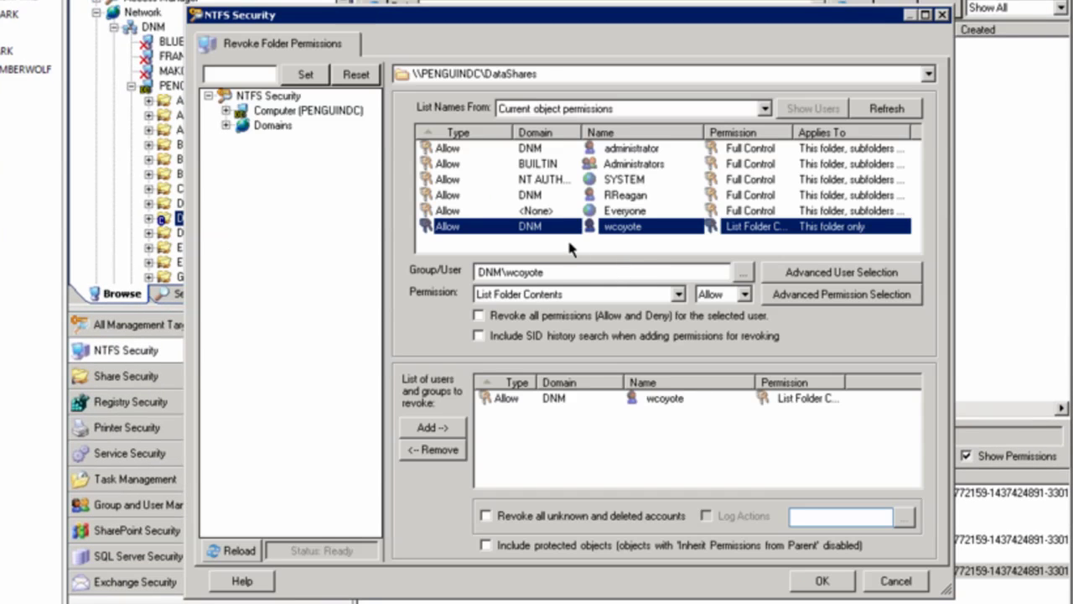
{"action": "double_click", "coordinate": [588, 198]}
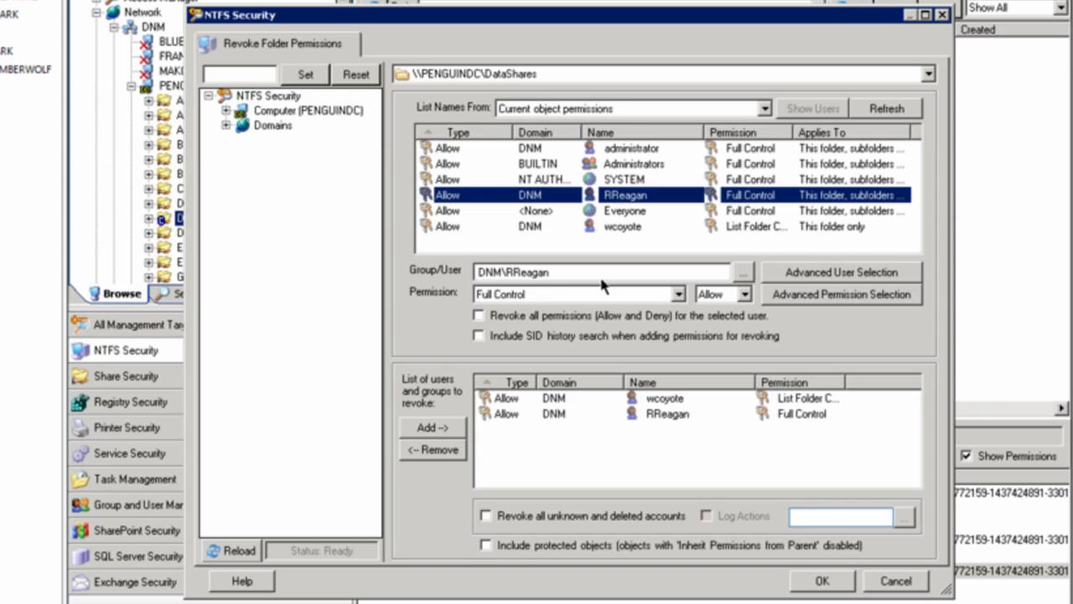
{"action": "left_click", "coordinate": [822, 581]}
{"action": "left_click", "coordinate": [749, 424]}
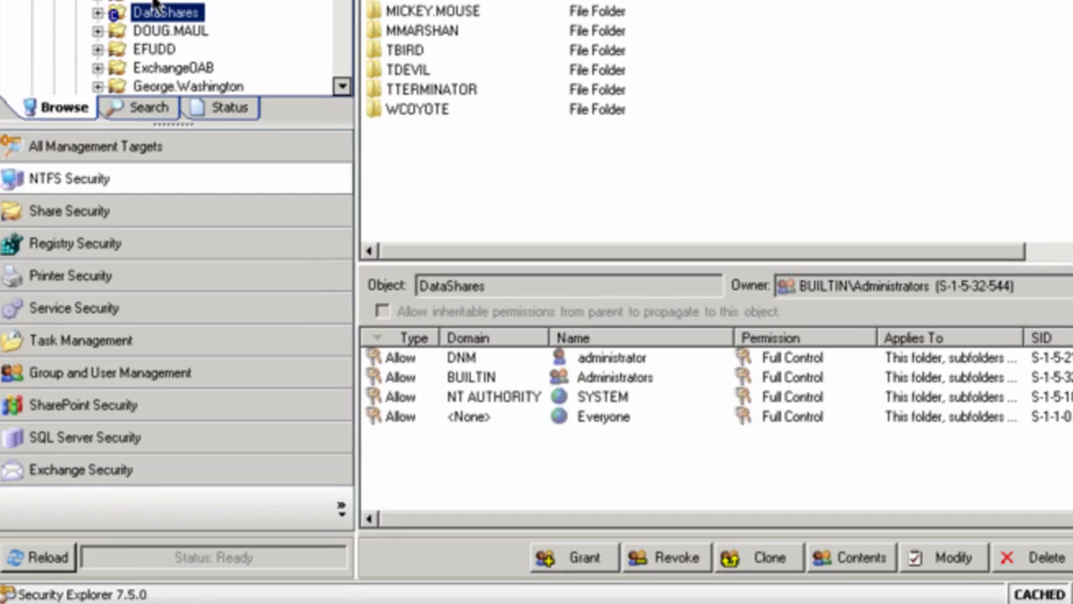
{"action": "right_click", "coordinate": [164, 11]}
{"action": "key", "text": "Escape"}
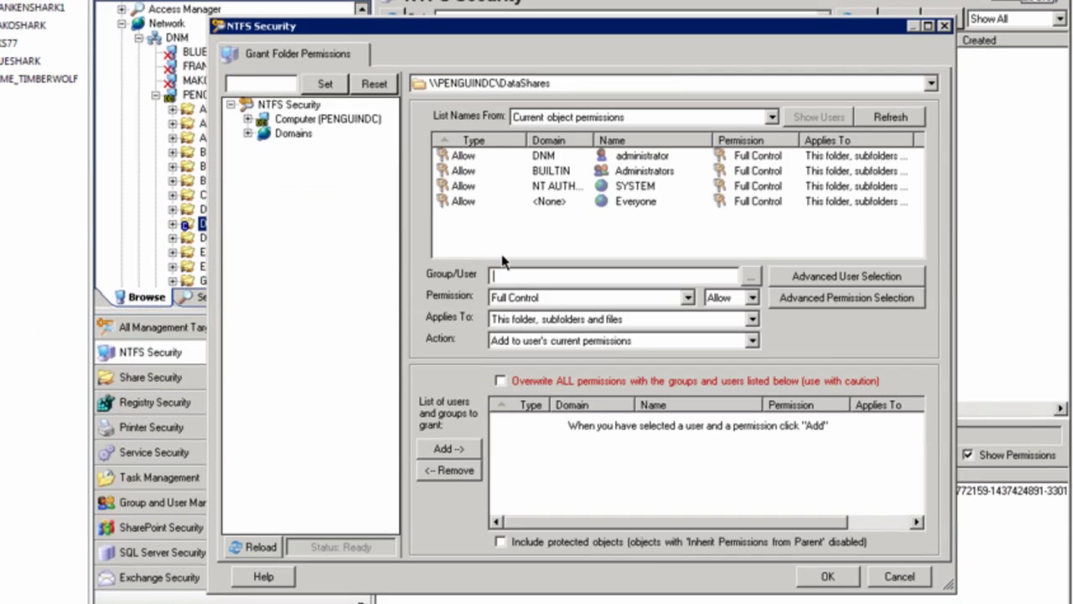
{"action": "left_click", "coordinate": [775, 285]}
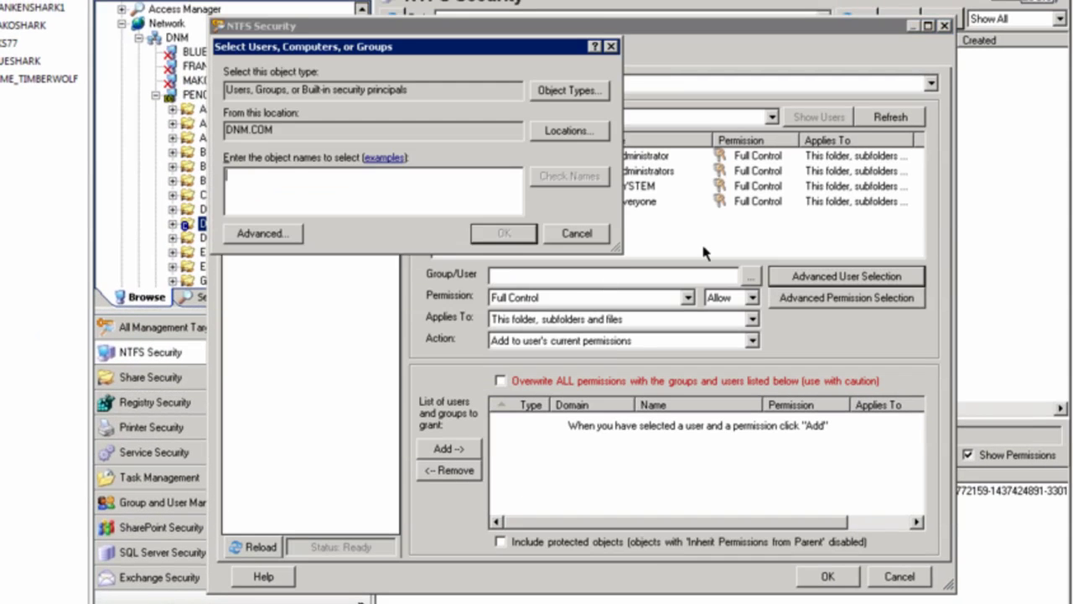
{"action": "left_click", "coordinate": [553, 236]}
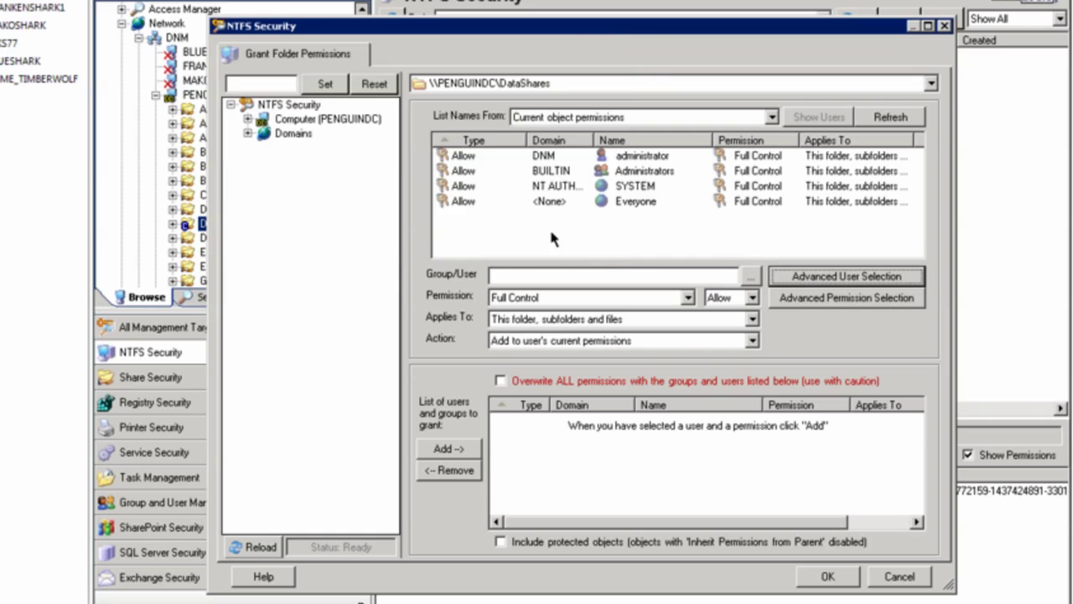
{"action": "left_click", "coordinate": [897, 577]}
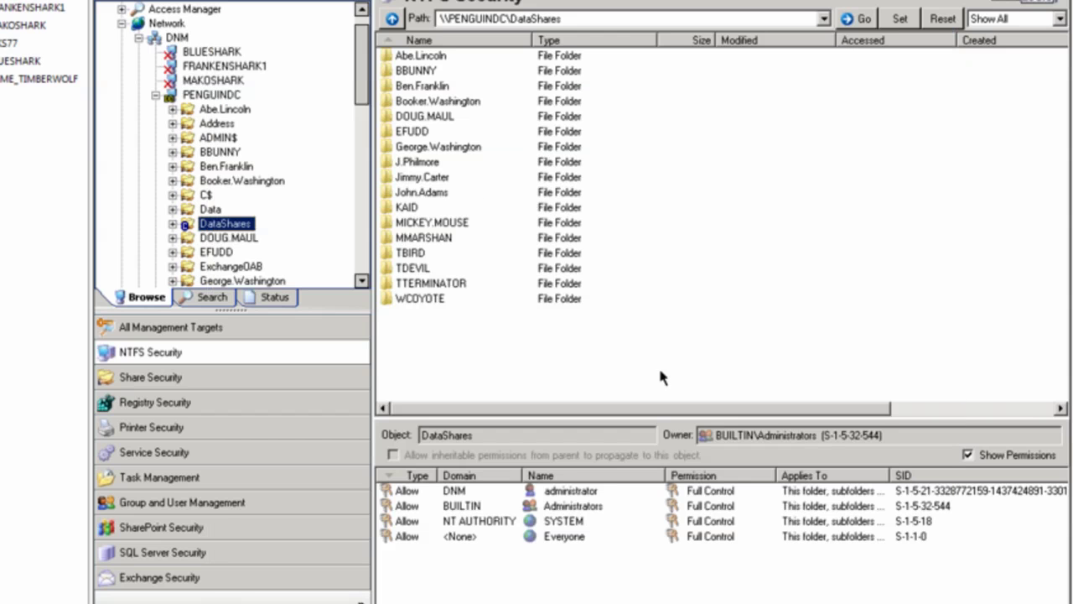
Step: Load DataShares_PenguinDC.sec in Restore Security and mark DataShares with all its folders for restoring
{"action": "right_click", "coordinate": [228, 229]}
{"action": "left_click", "coordinate": [319, 412]}
{"action": "left_click", "coordinate": [403, 95]}
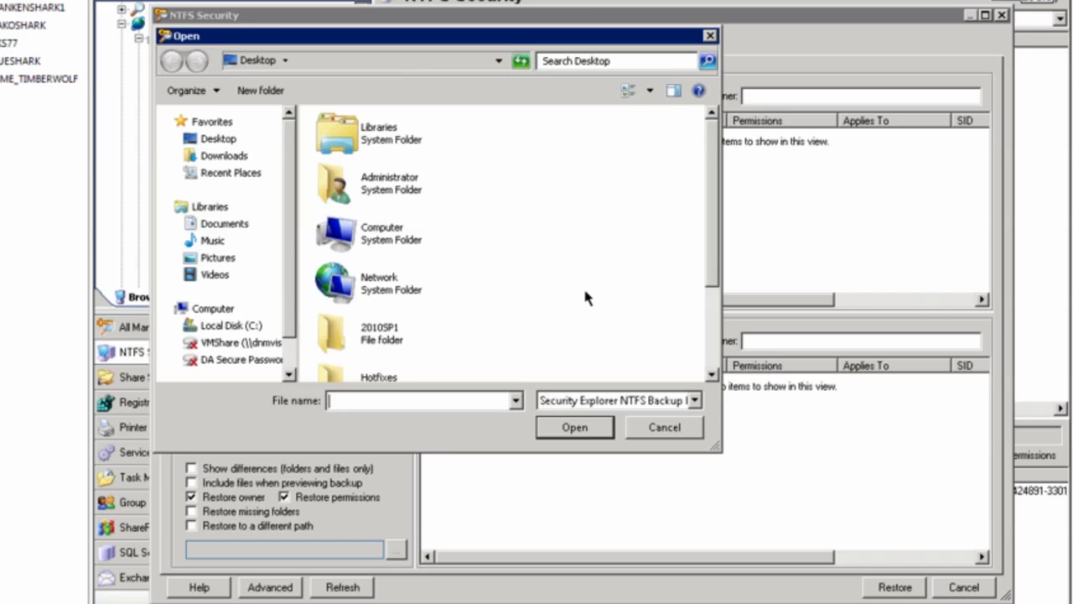
{"action": "left_click_drag", "start_coordinate": [711, 267], "coordinate": [712, 346]}
{"action": "left_click", "coordinate": [466, 352]}
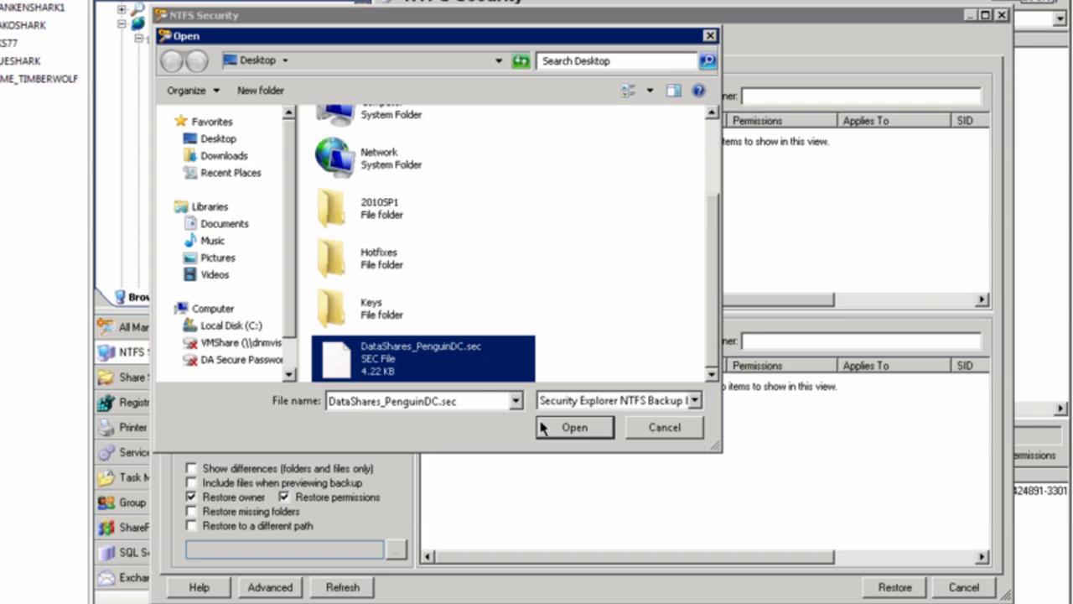
{"action": "left_click", "coordinate": [542, 428]}
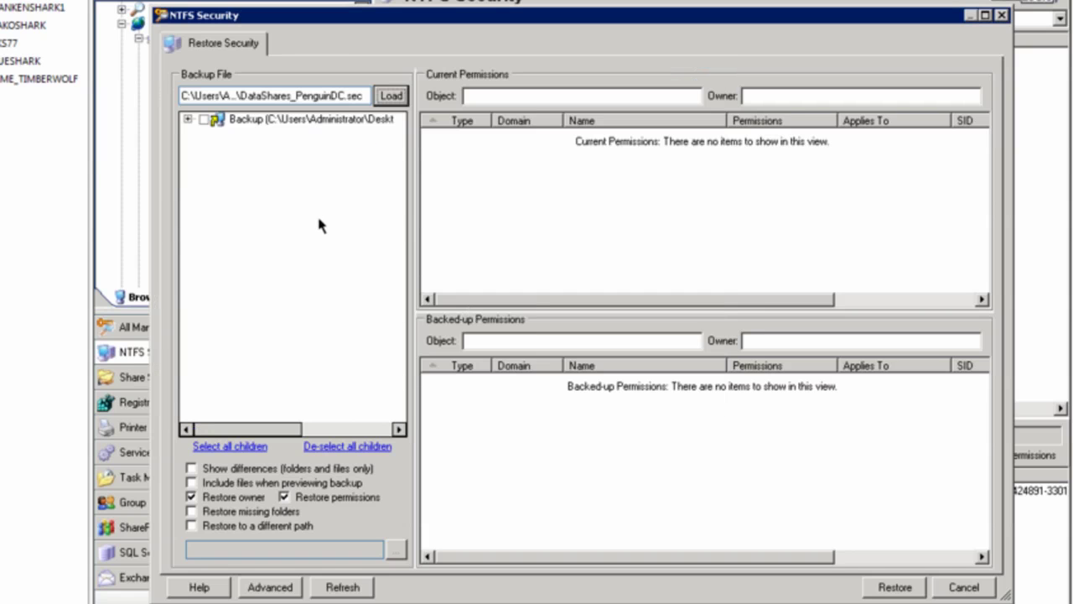
{"action": "left_click", "coordinate": [189, 120]}
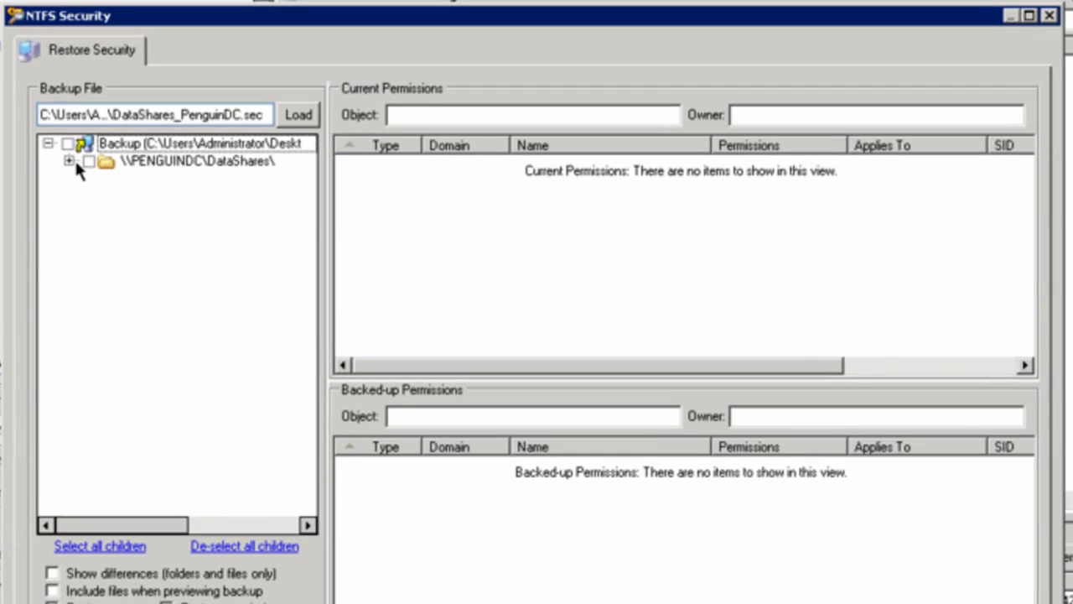
{"action": "left_click", "coordinate": [204, 134]}
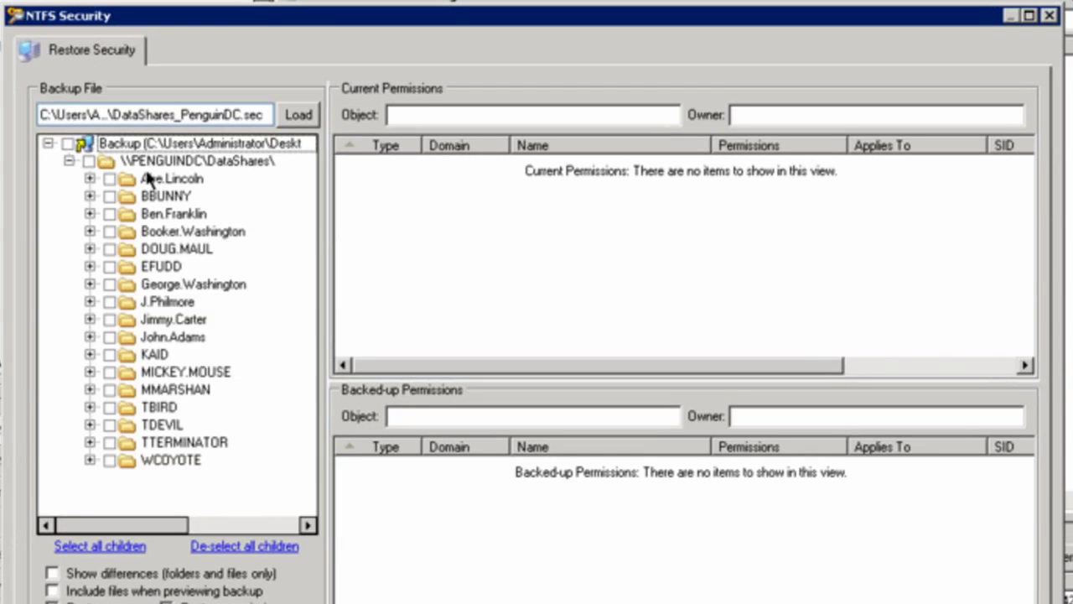
{"action": "left_click", "coordinate": [89, 161]}
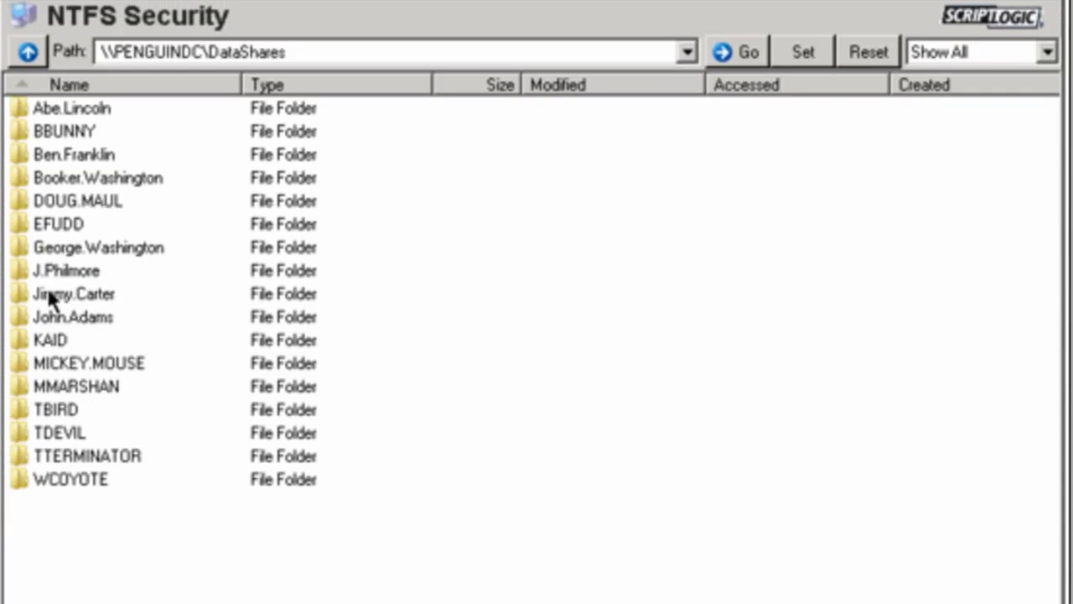
Step: View one user folder's permissions, then open NTFS Search and inspect C: in Add Scope without changes
{"action": "left_click", "coordinate": [52, 223]}
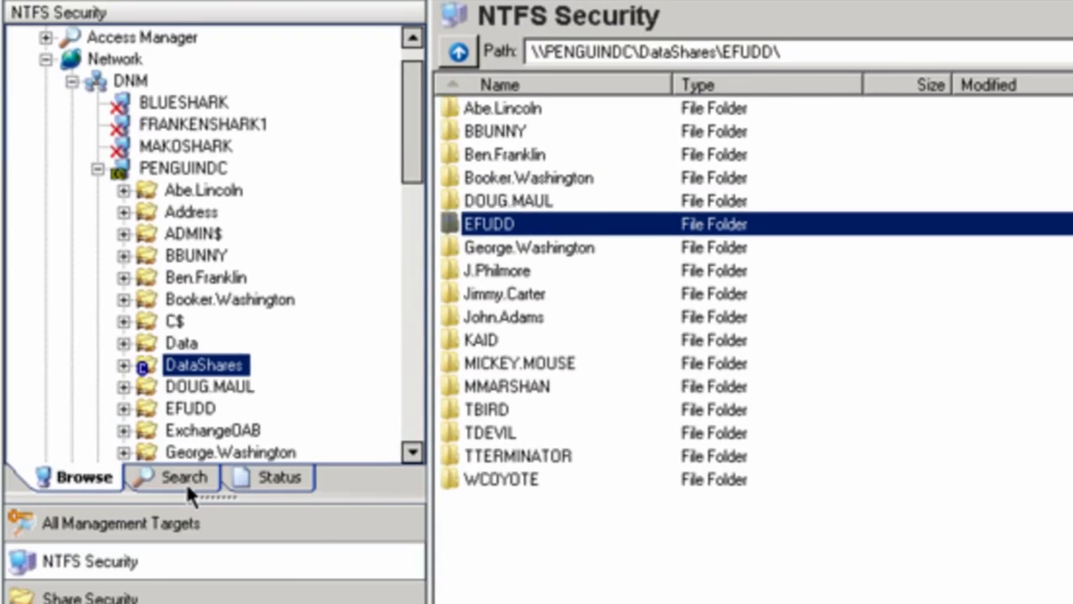
{"action": "left_click", "coordinate": [185, 478]}
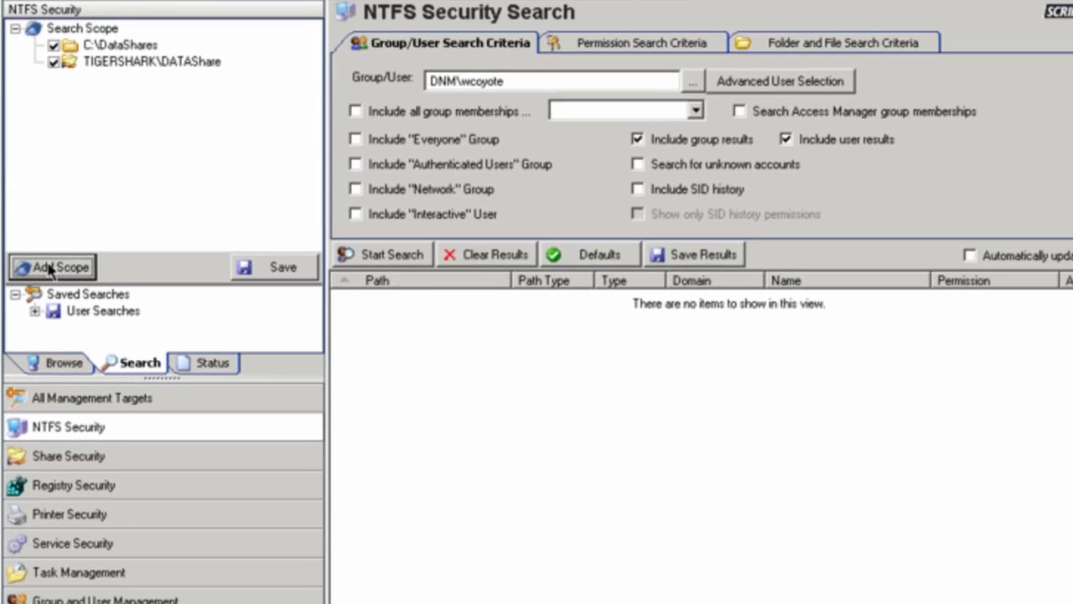
{"action": "left_click", "coordinate": [52, 267]}
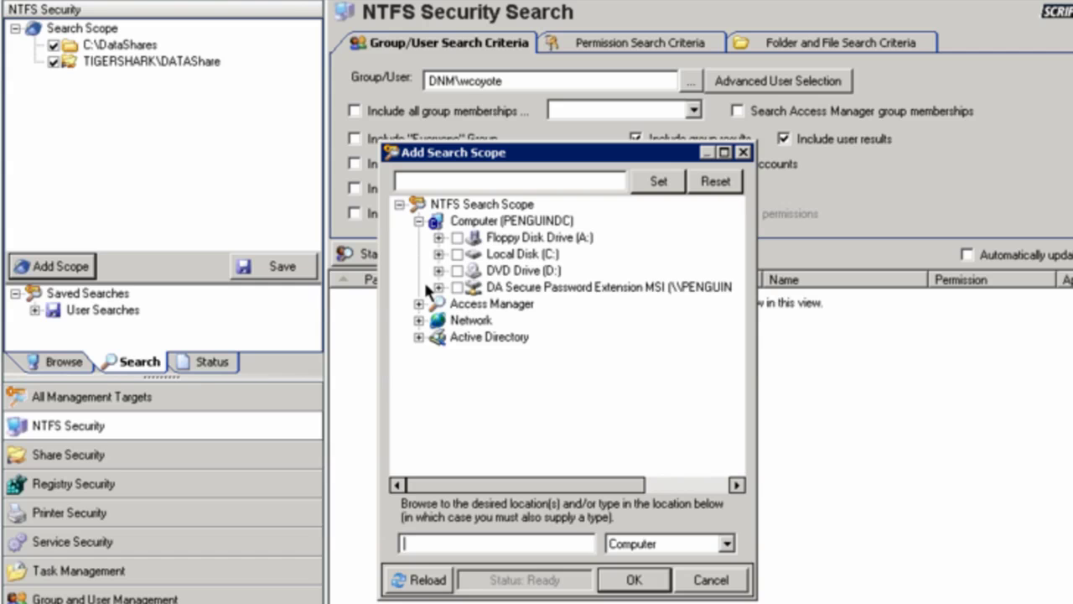
{"action": "left_click", "coordinate": [438, 253]}
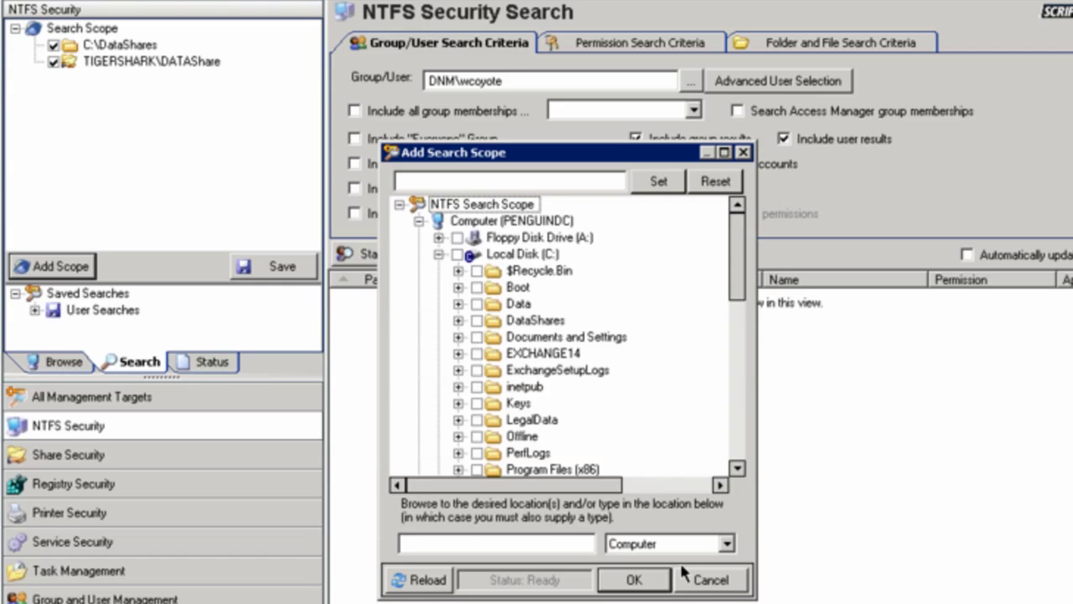
{"action": "left_click", "coordinate": [709, 580]}
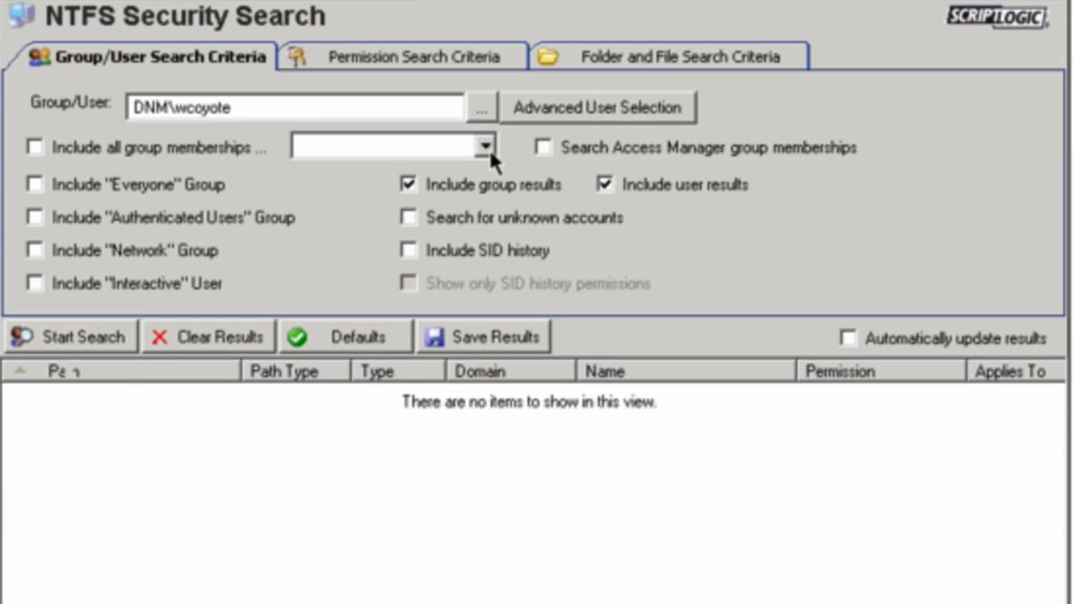
{"action": "left_click", "coordinate": [486, 147]}
{"action": "left_click", "coordinate": [276, 180]}
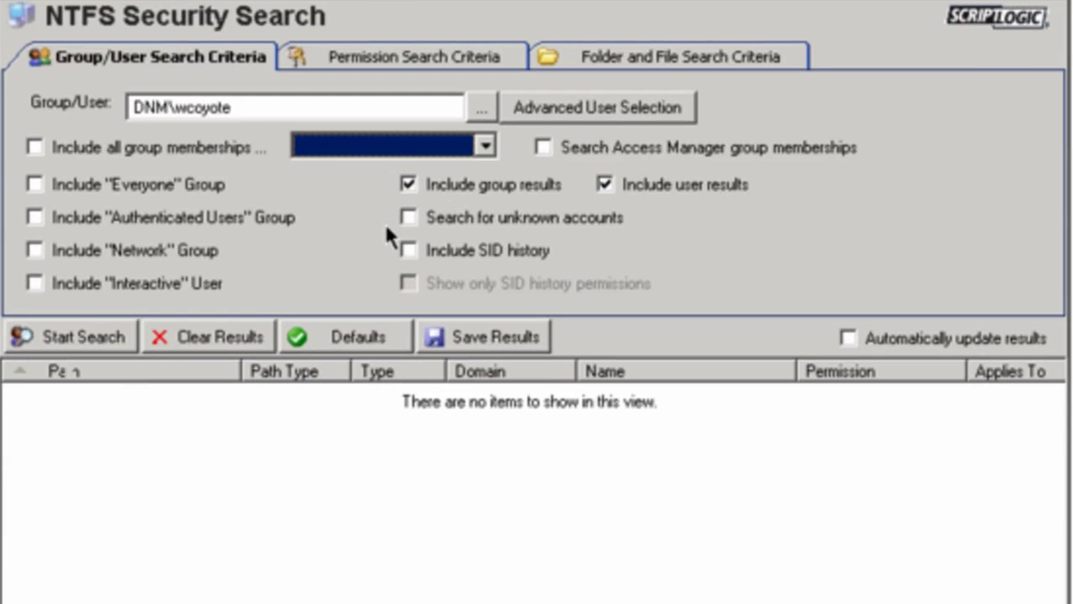
{"action": "left_click", "coordinate": [70, 339]}
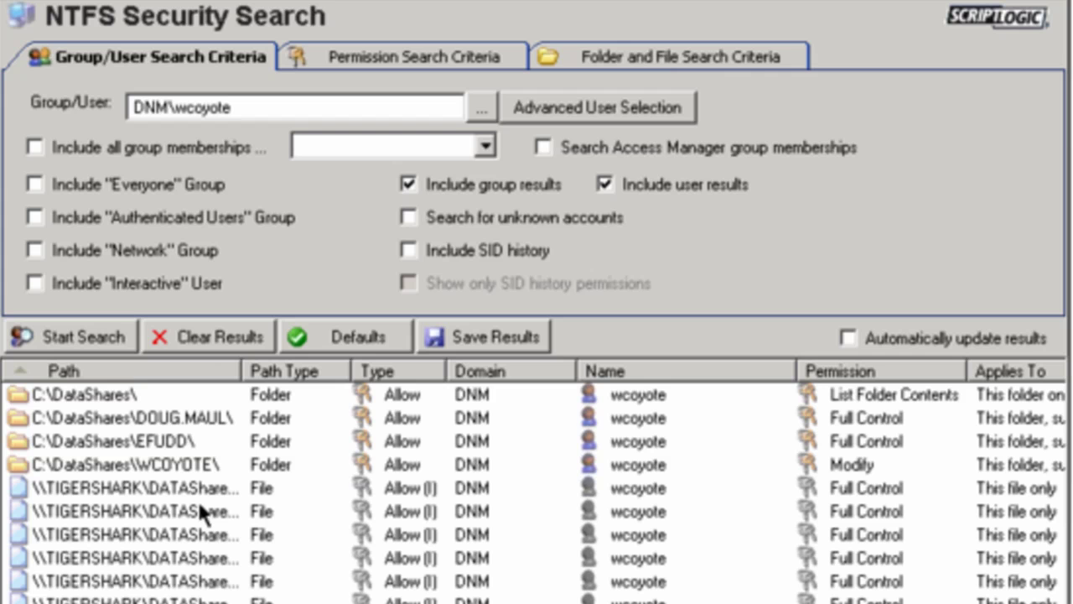
{"action": "left_click", "coordinate": [129, 402]}
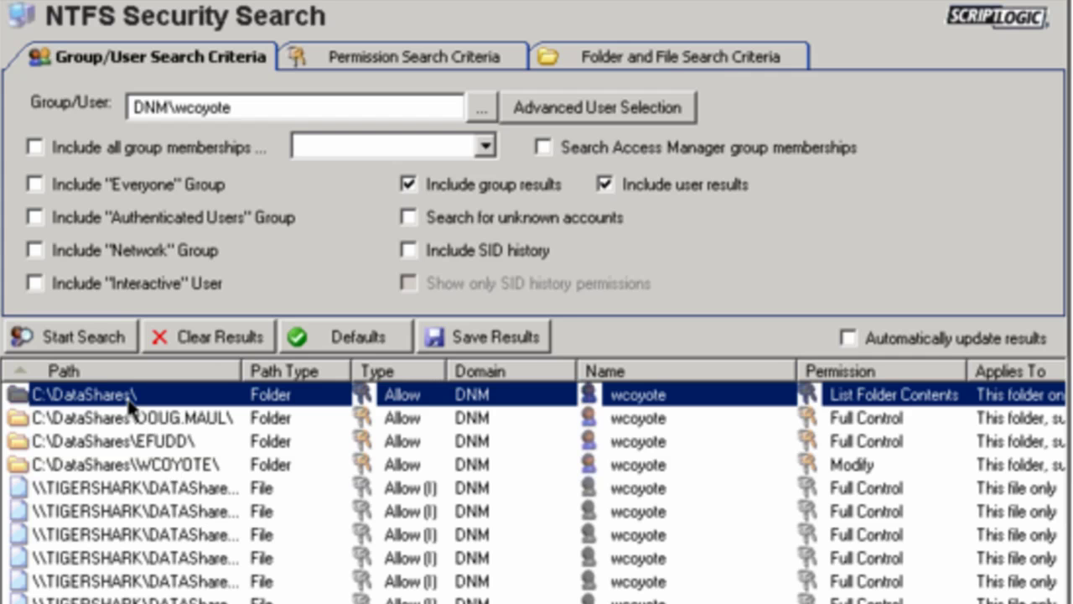
{"action": "right_click", "coordinate": [130, 406]}
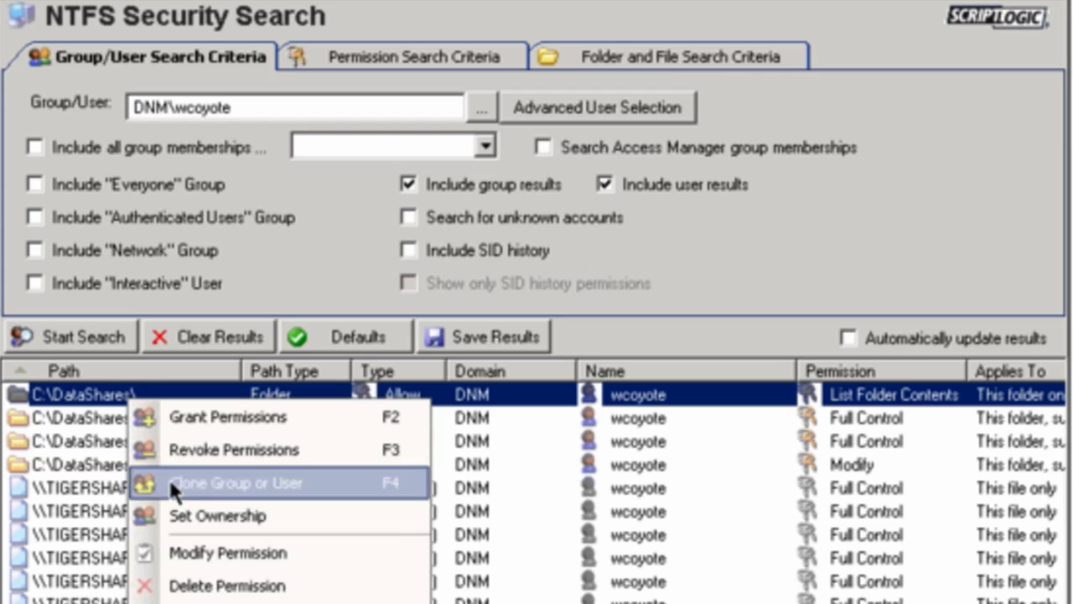
{"action": "left_click", "coordinate": [92, 509]}
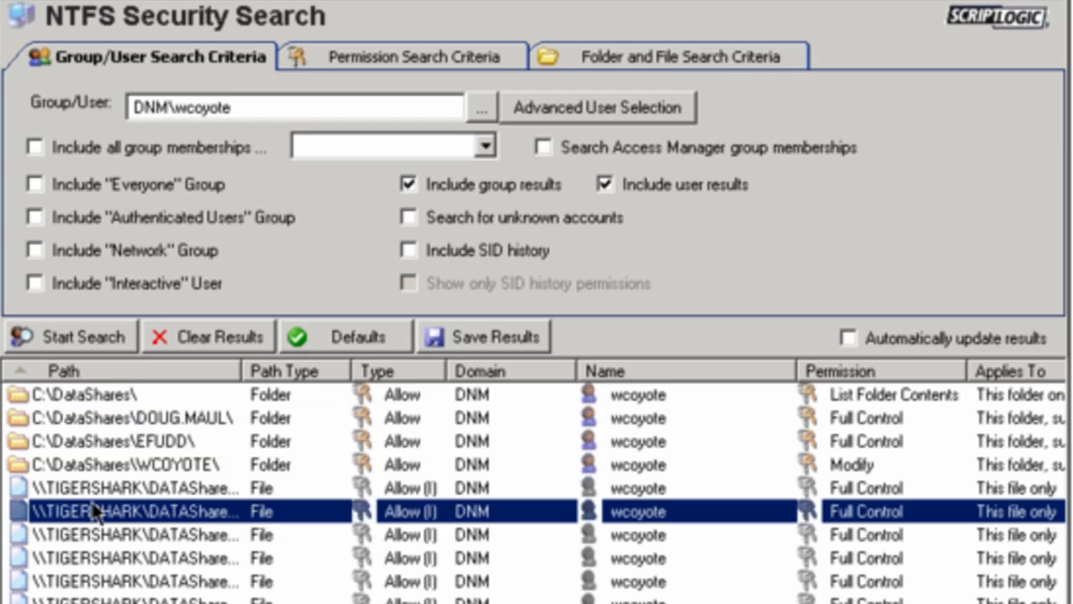
Step: Review the Folder and File permission choices, keeping 'Search for any permission', then show folder and file criteria
{"action": "left_click", "coordinate": [335, 60]}
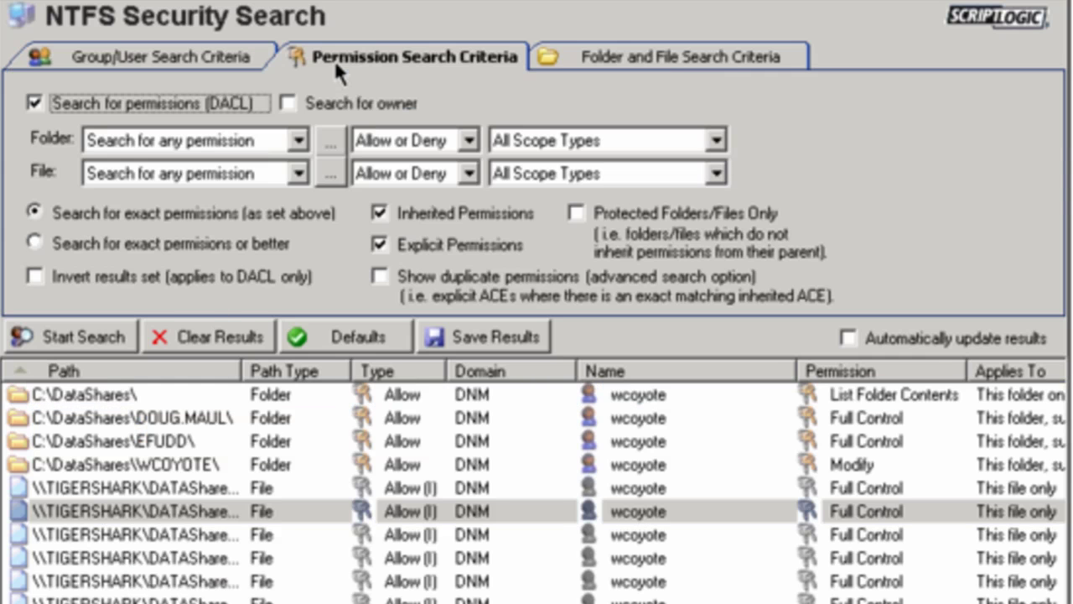
{"action": "left_click", "coordinate": [298, 140]}
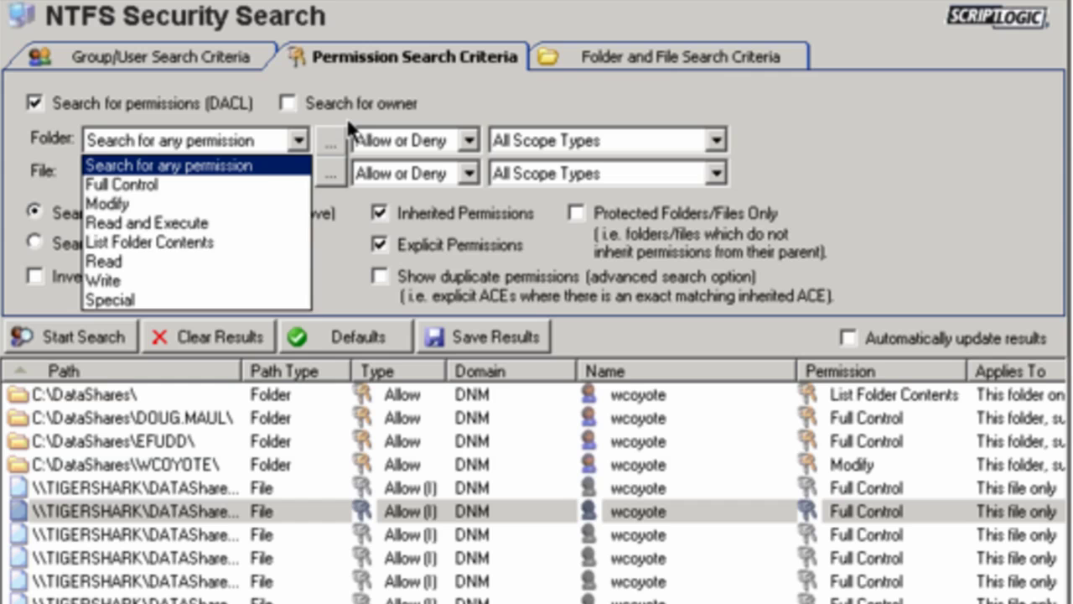
{"action": "left_click", "coordinate": [347, 117]}
{"action": "left_click", "coordinate": [298, 173]}
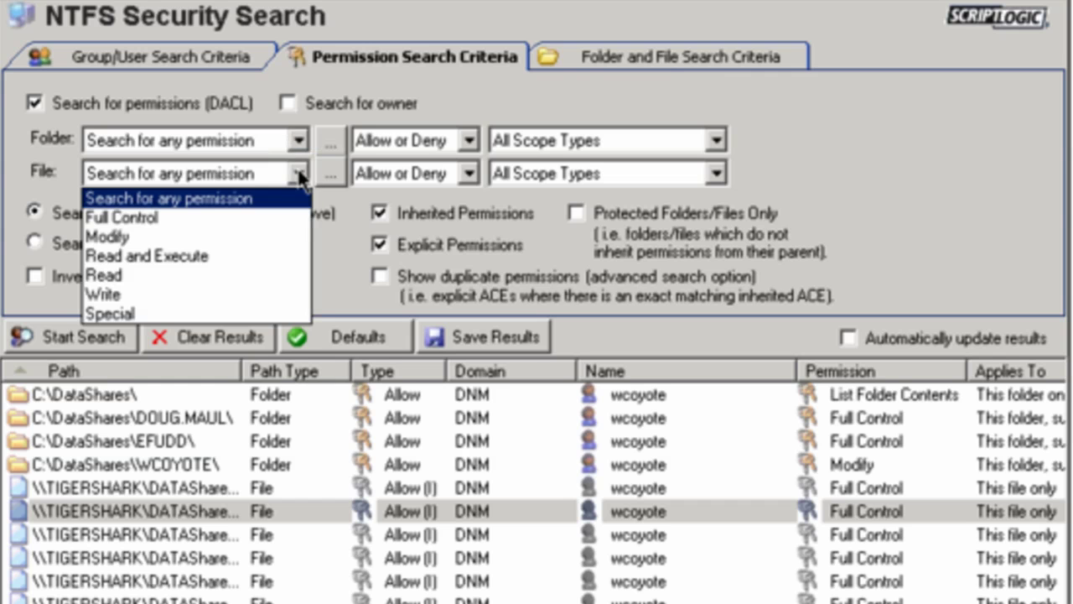
{"action": "left_click", "coordinate": [471, 90]}
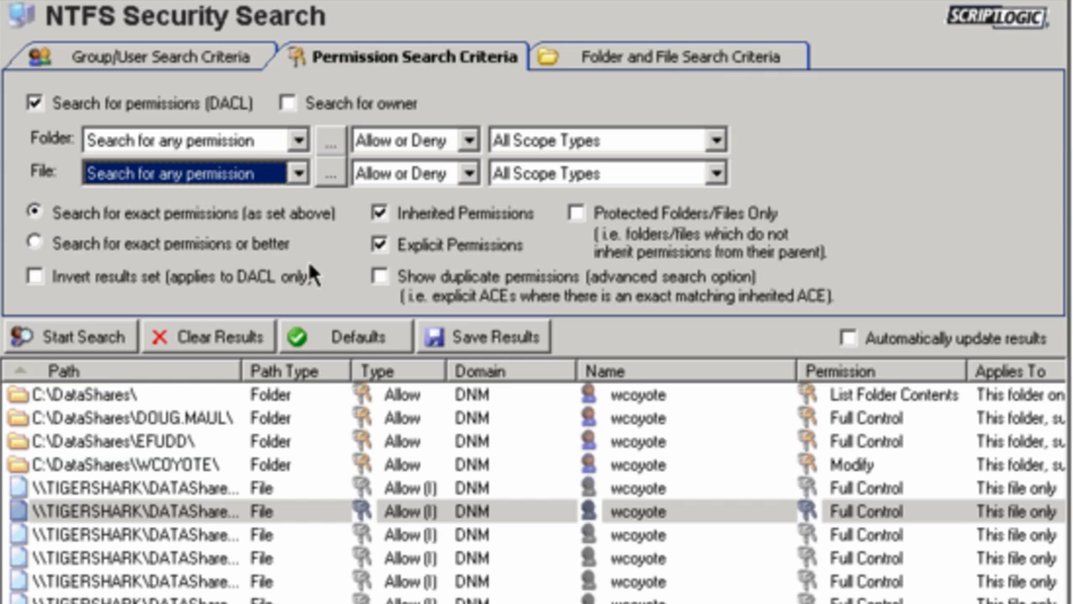
{"action": "left_click", "coordinate": [580, 69]}
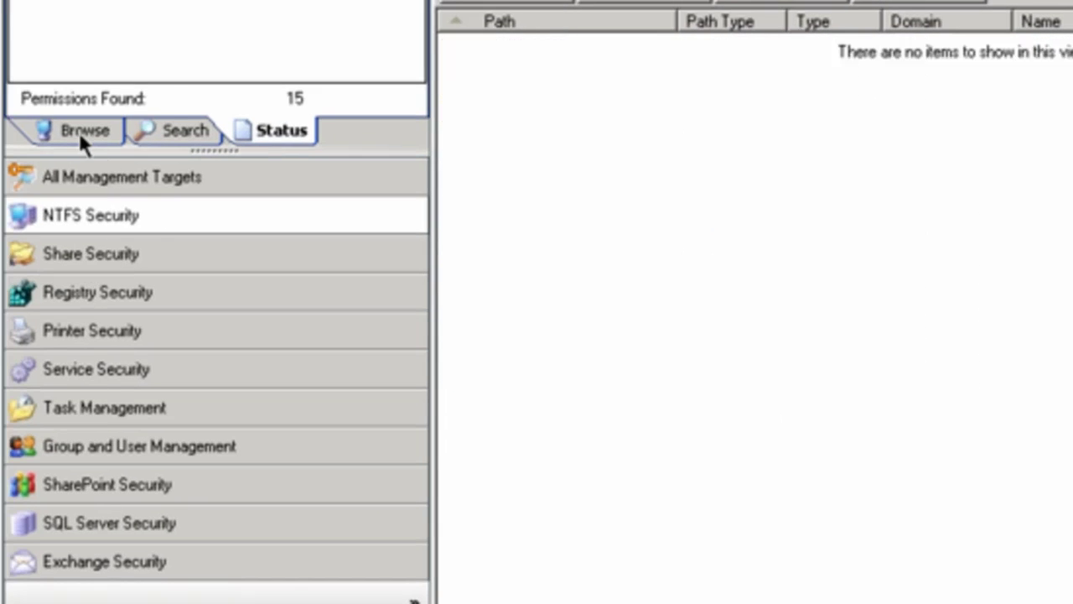
Step: Return to the Browse view and cancel out of Backup Security for DataShares
{"action": "left_click", "coordinate": [82, 131]}
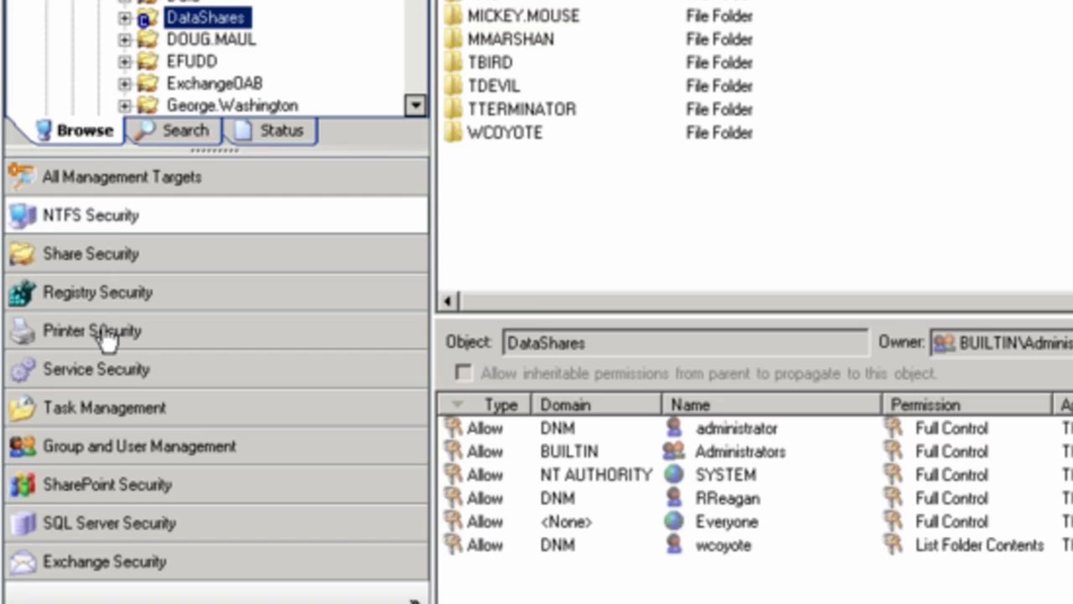
{"action": "right_click", "coordinate": [186, 25]}
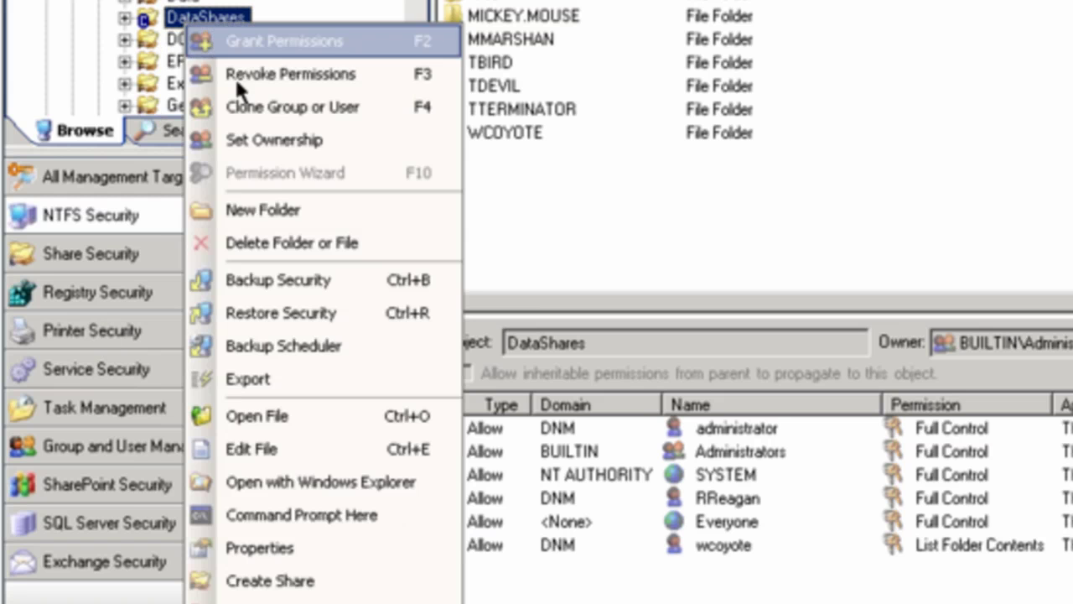
{"action": "left_click", "coordinate": [209, 280]}
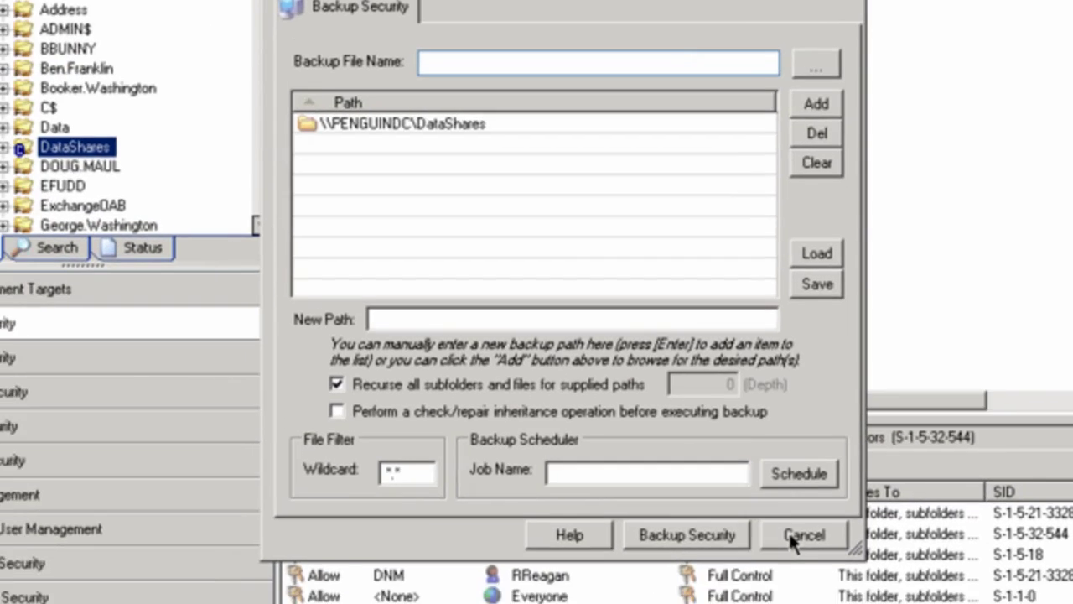
{"action": "left_click", "coordinate": [719, 565]}
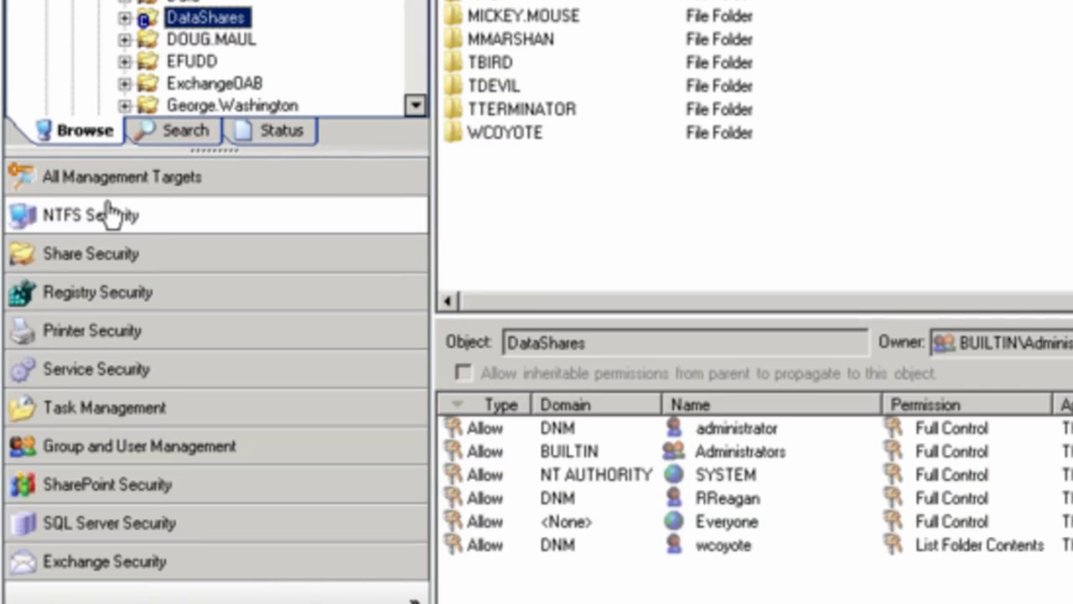
Step: Switch to Service Security and list the services on PENGUINDC under Network > DNM
{"action": "left_click", "coordinate": [144, 373]}
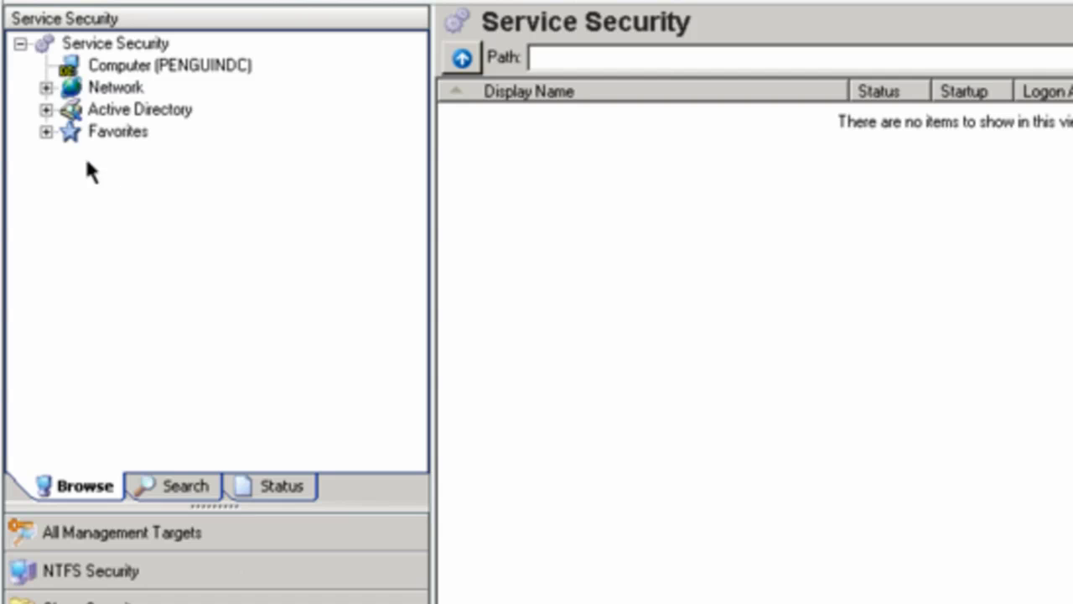
{"action": "left_click", "coordinate": [46, 87]}
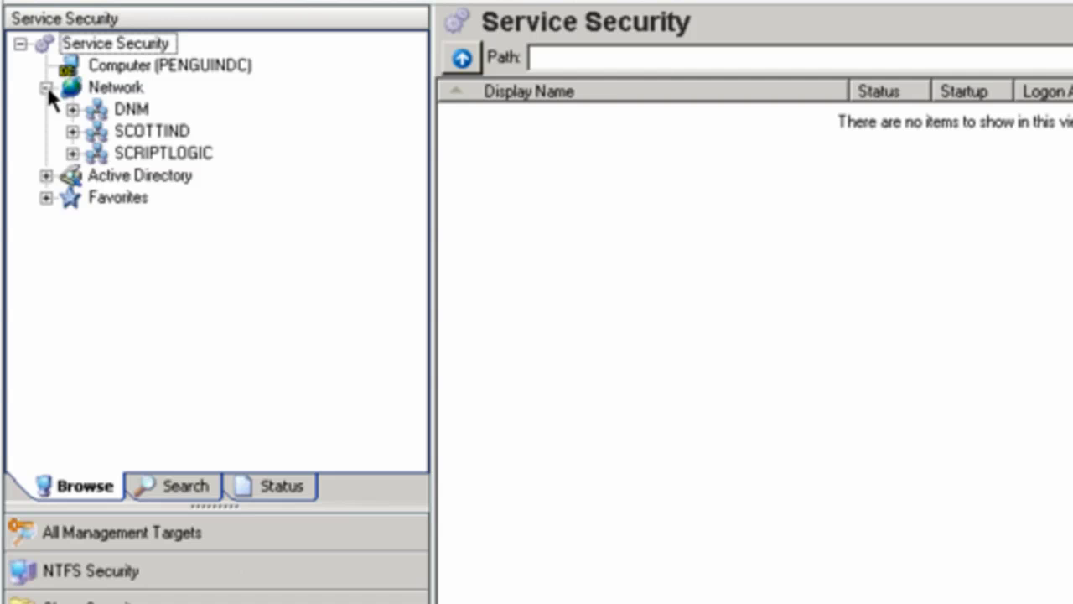
{"action": "left_click", "coordinate": [73, 109]}
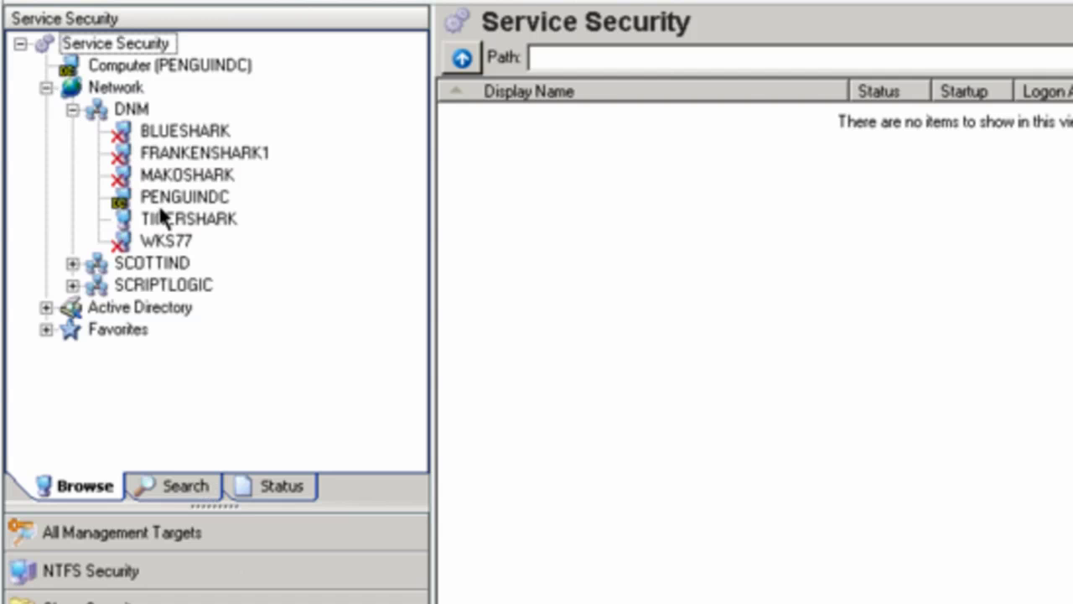
{"action": "left_click", "coordinate": [159, 198]}
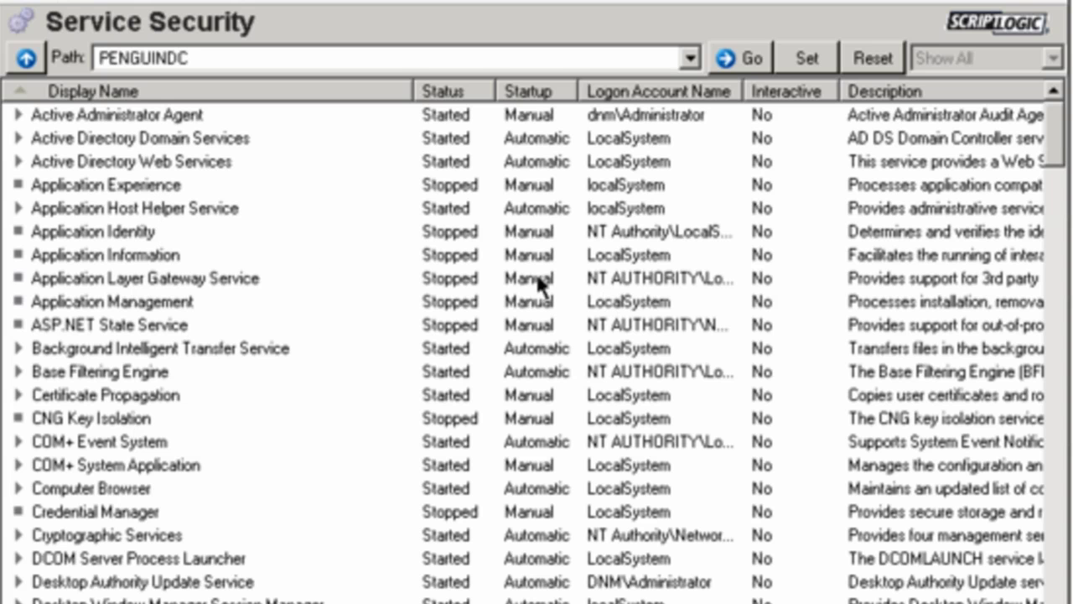
Step: Inspect the Application Layer Gateway Service's Log On, Recovery and Dependencies properties without changes
{"action": "right_click", "coordinate": [199, 278]}
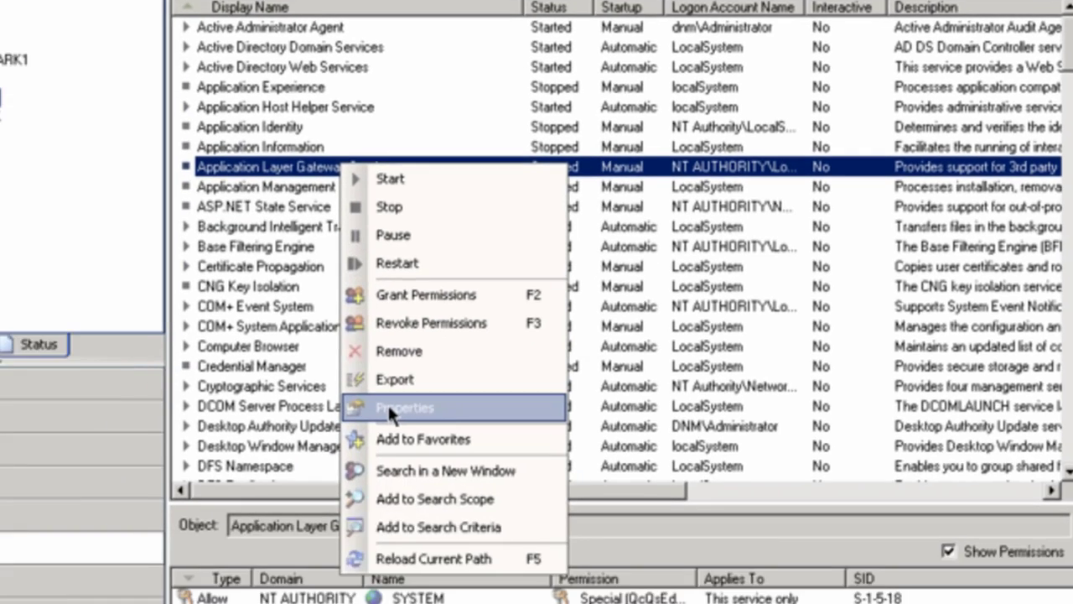
{"action": "left_click", "coordinate": [267, 545]}
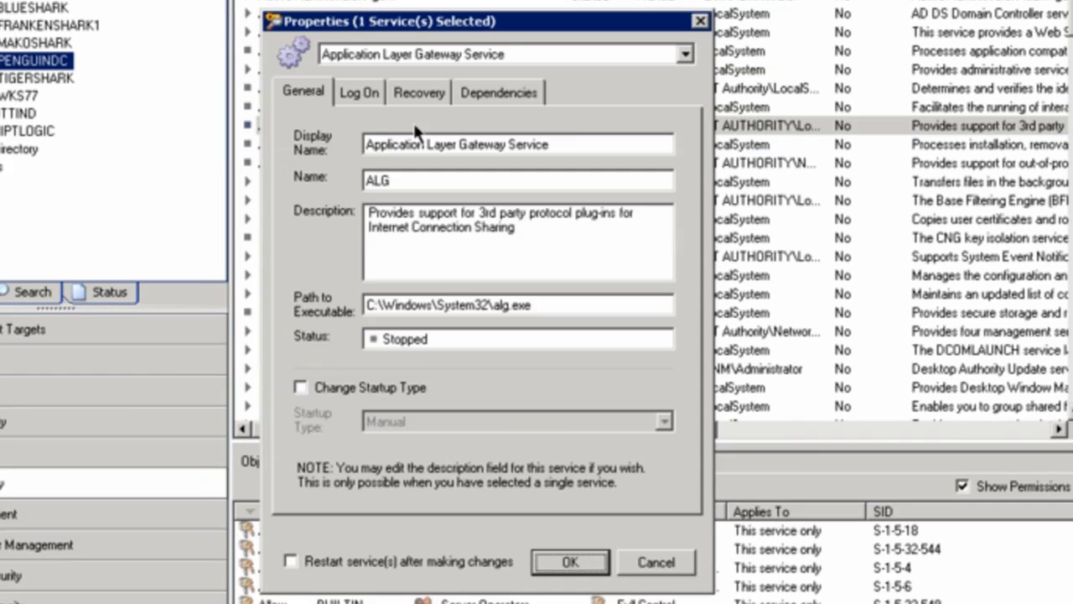
{"action": "left_click", "coordinate": [358, 92]}
{"action": "left_click", "coordinate": [409, 94]}
{"action": "left_click", "coordinate": [496, 94]}
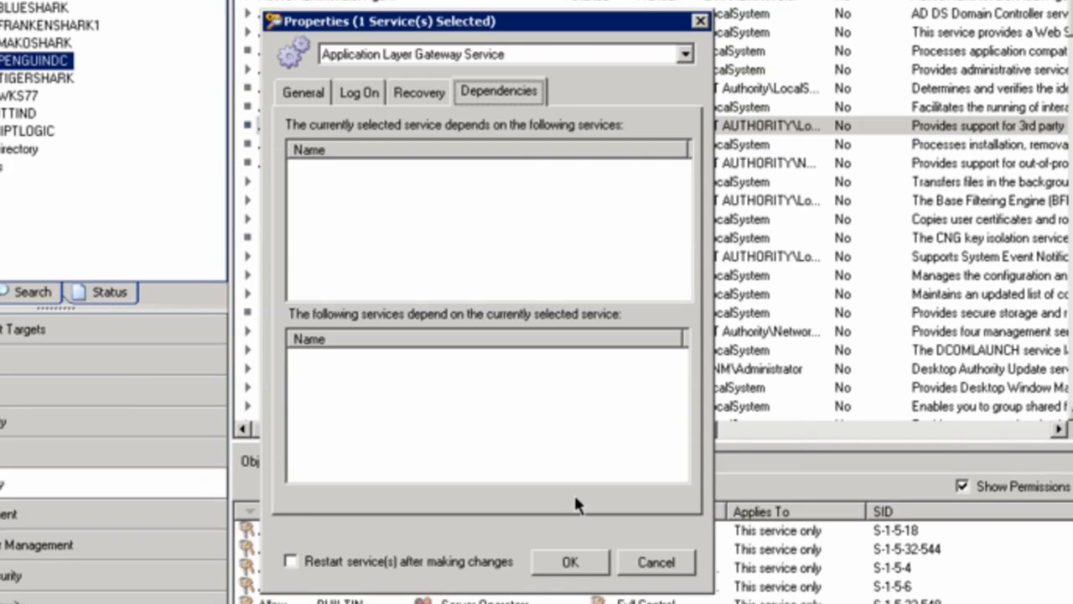
{"action": "left_click", "coordinate": [625, 562]}
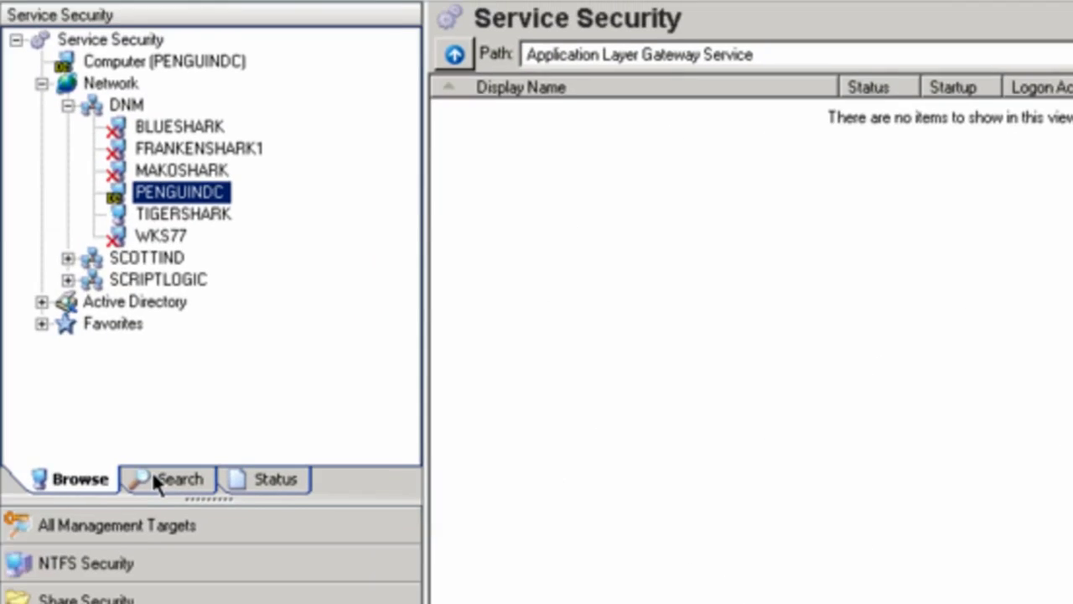
Step: Run the service search for Administrator-logon services, widen the Computer column, and select all results
{"action": "left_click", "coordinate": [166, 479]}
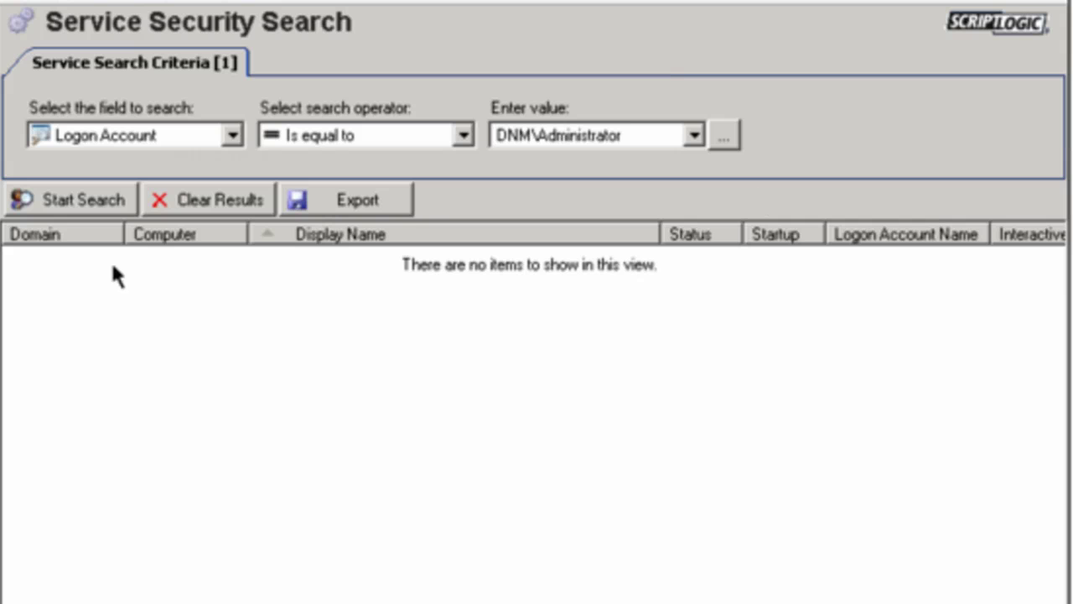
{"action": "left_click", "coordinate": [67, 192]}
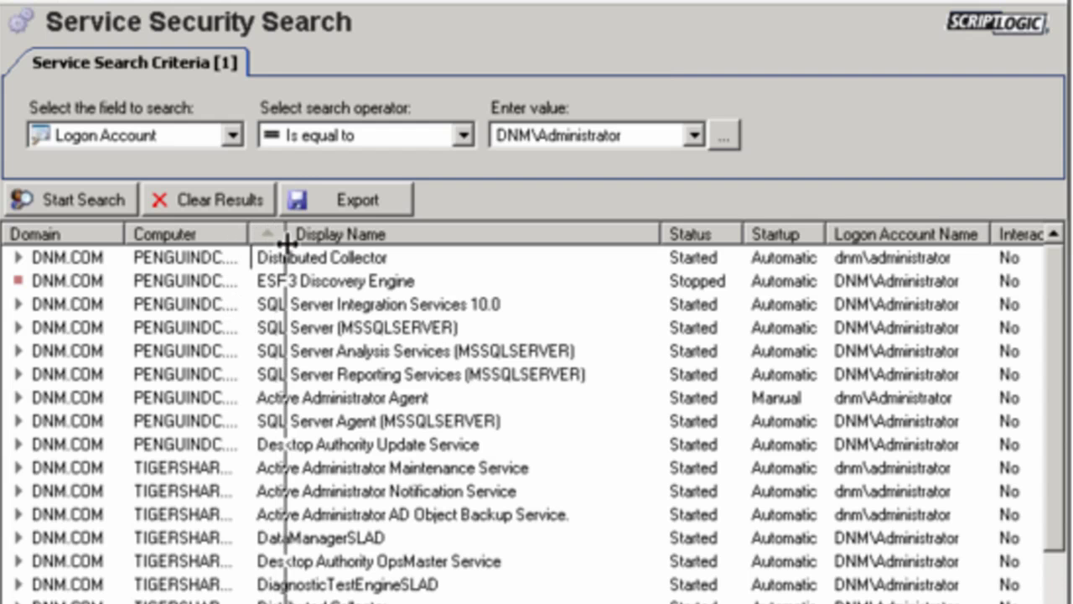
{"action": "left_click_drag", "start_coordinate": [248, 233], "coordinate": [288, 233]}
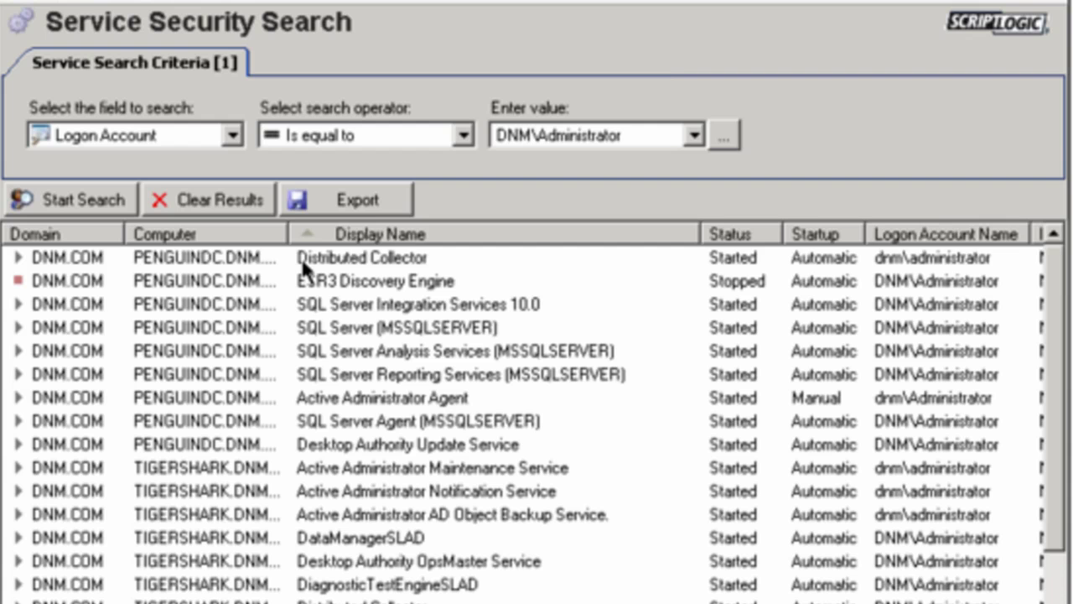
{"action": "left_click", "coordinate": [305, 266]}
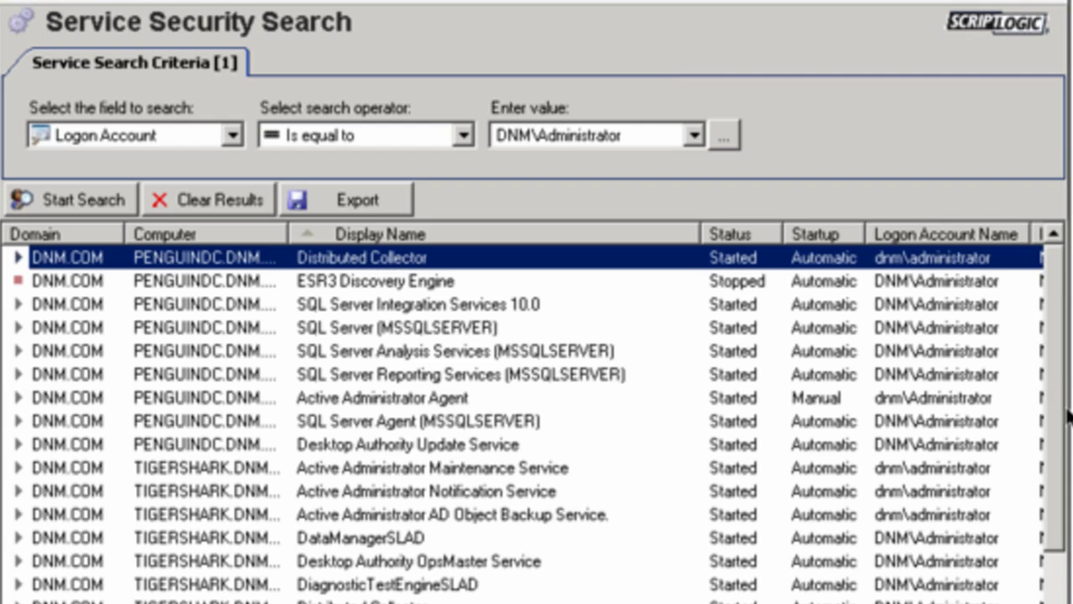
{"action": "left_click_drag", "start_coordinate": [1060, 424], "coordinate": [1054, 531]}
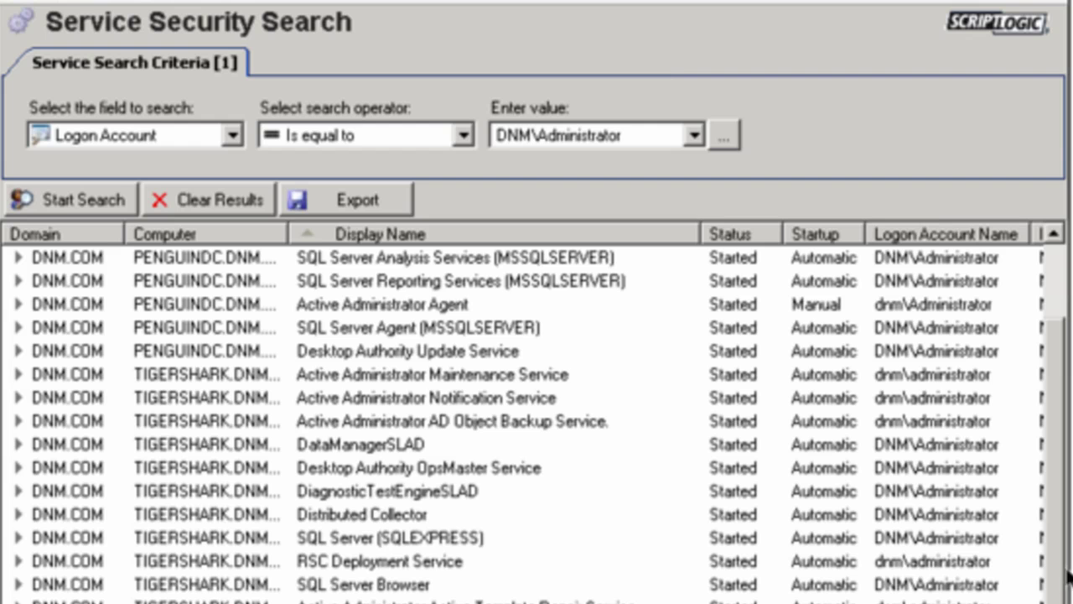
{"action": "left_click_drag", "start_coordinate": [1054, 503], "coordinate": [1048, 415]}
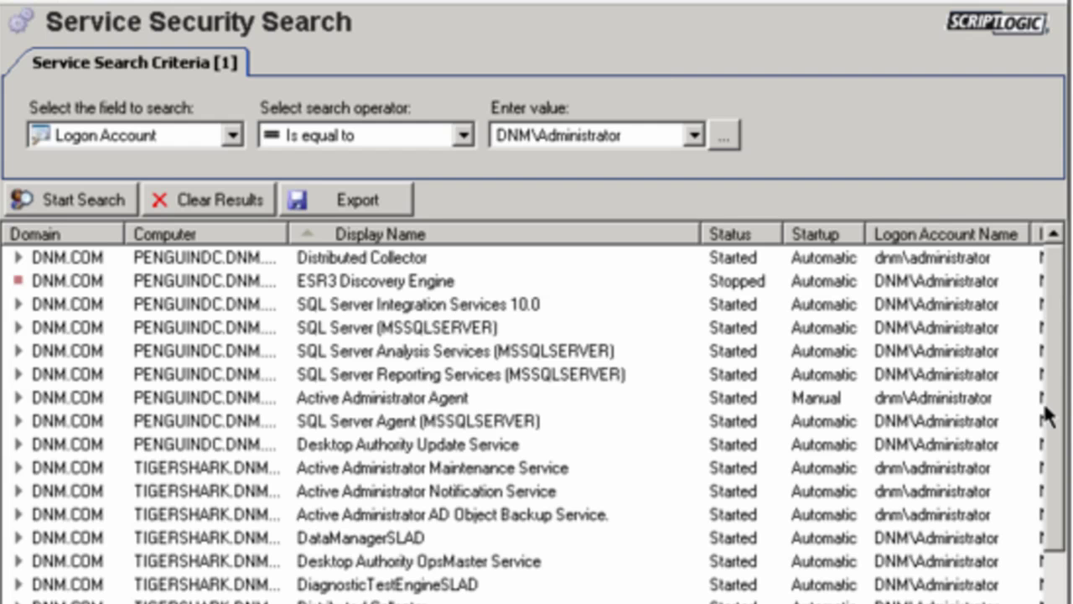
{"action": "key", "text": "ctrl+a"}
{"action": "right_click", "coordinate": [357, 282]}
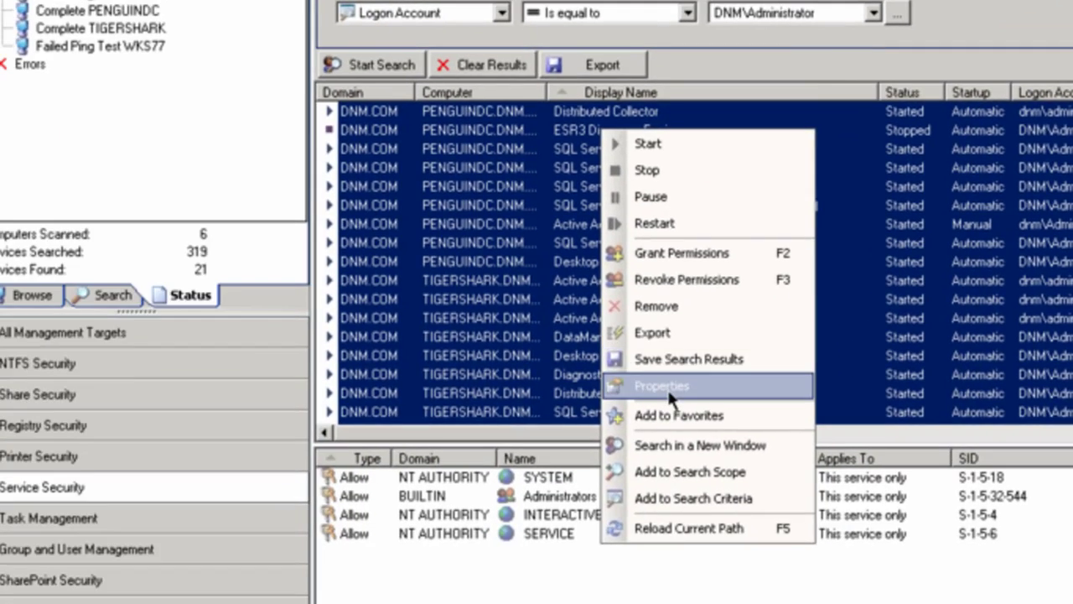
{"action": "left_click", "coordinate": [469, 597]}
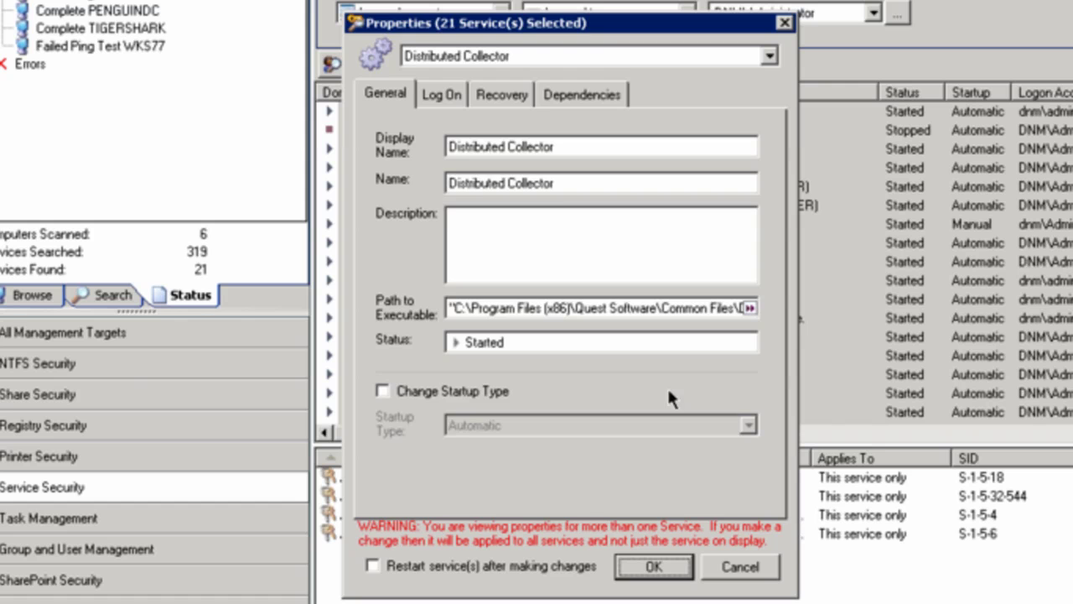
{"action": "left_click", "coordinate": [429, 92]}
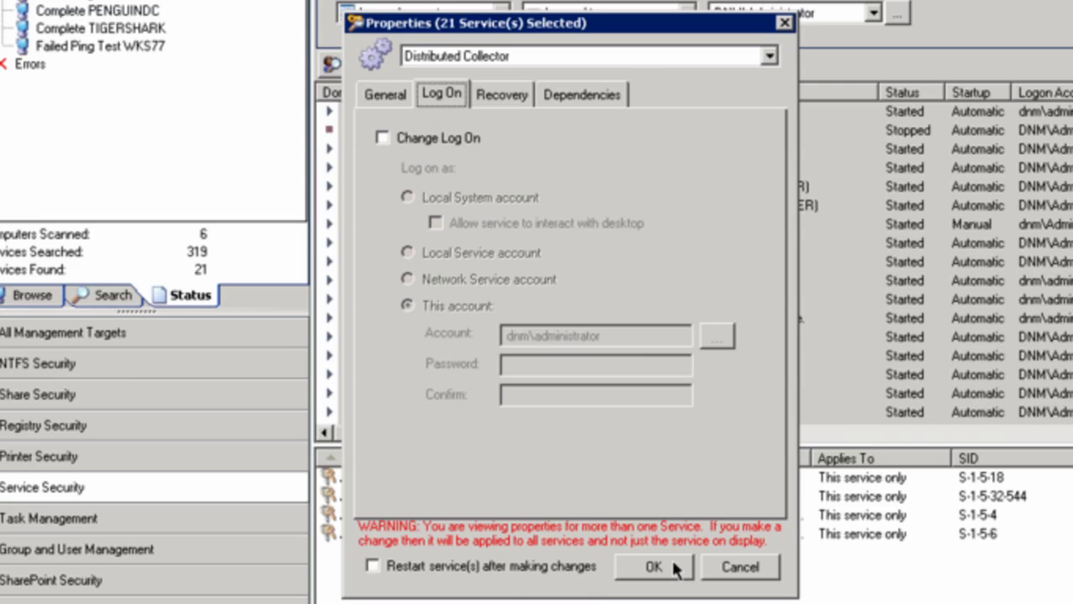
{"action": "left_click", "coordinate": [740, 567]}
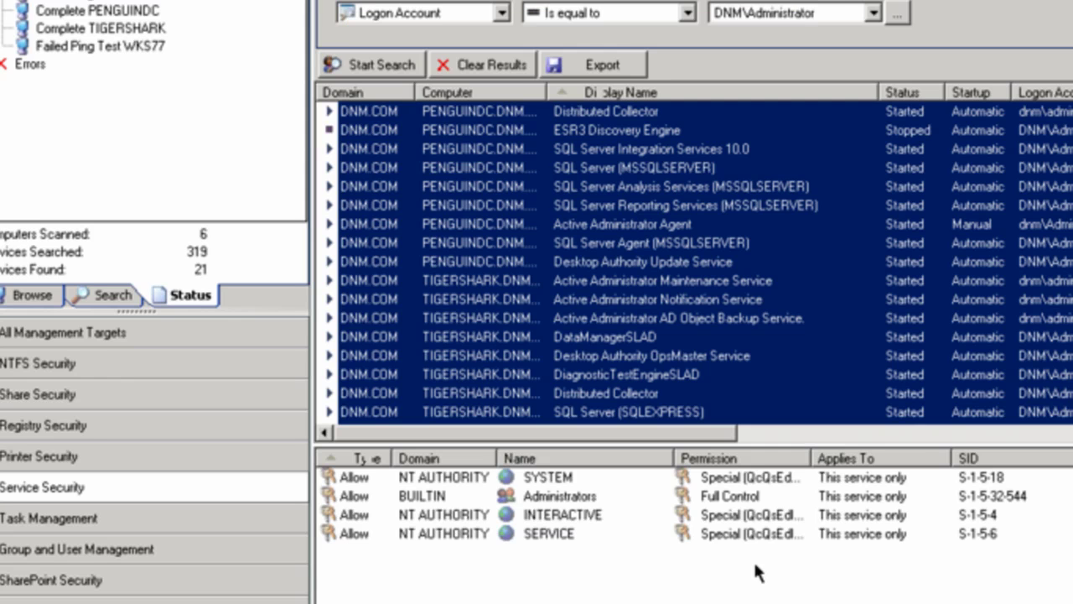
Step: Search services where Service Name is equal to 'dns' and view the DNS Server service's permissions
{"action": "left_click", "coordinate": [505, 11]}
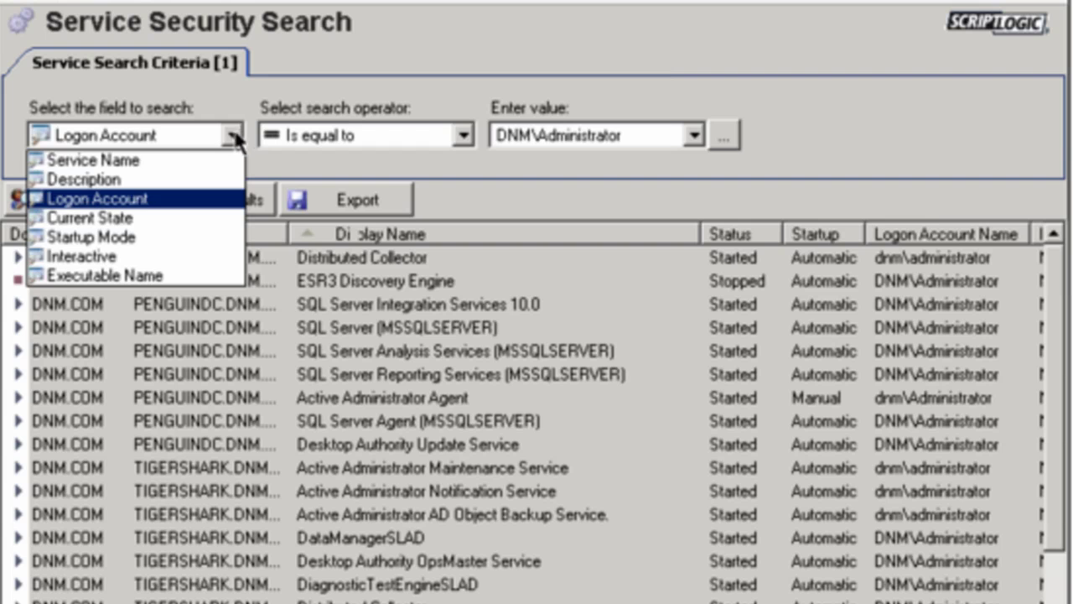
{"action": "left_click", "coordinate": [182, 161]}
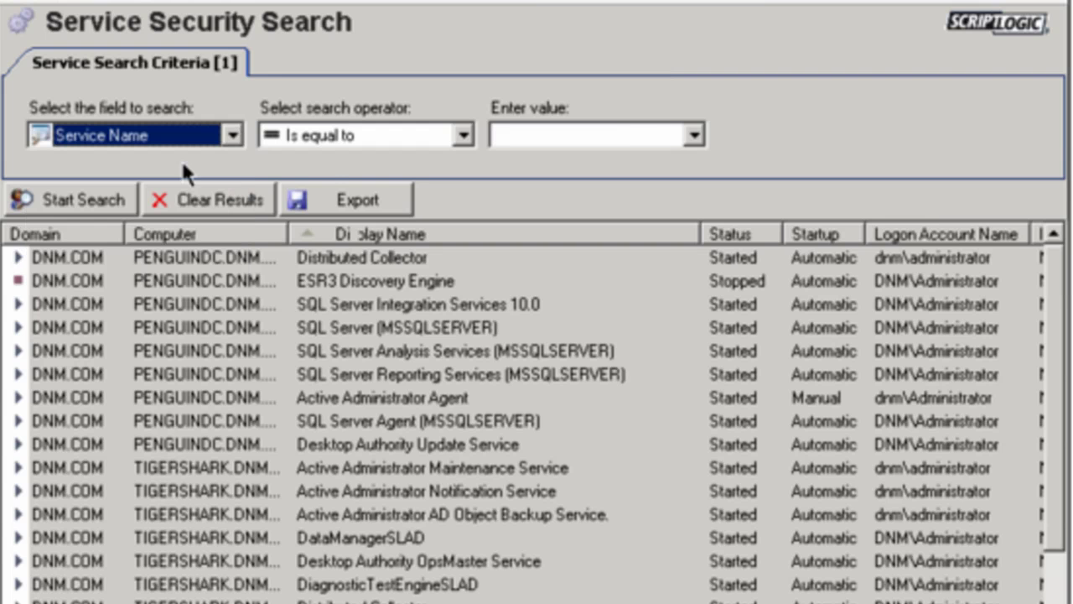
{"action": "left_click", "coordinate": [647, 138]}
{"action": "left_click", "coordinate": [462, 136]}
{"action": "left_click", "coordinate": [475, 283]}
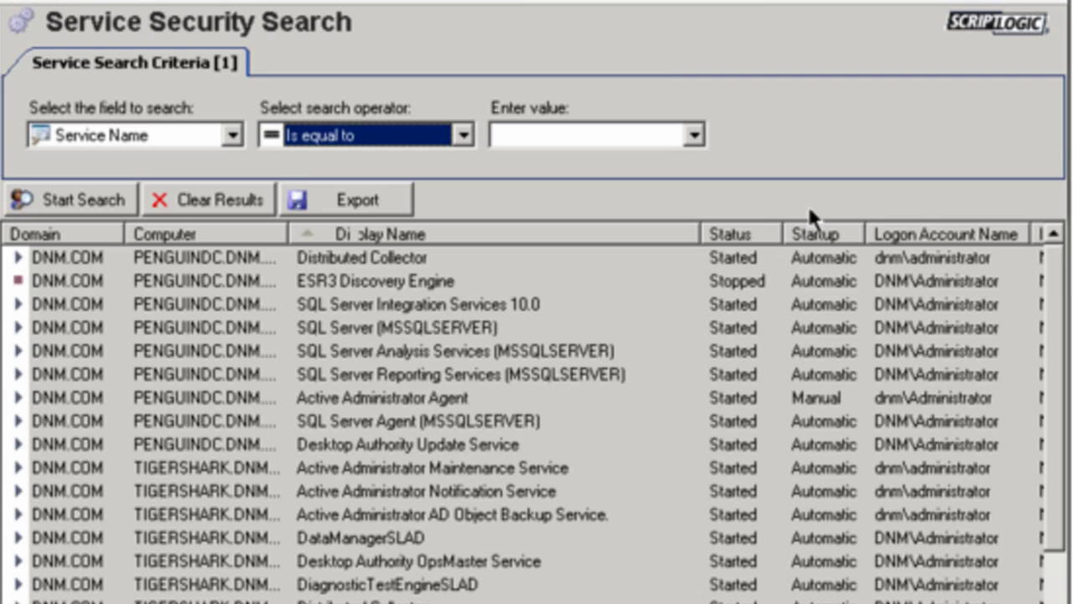
{"action": "left_click", "coordinate": [671, 134]}
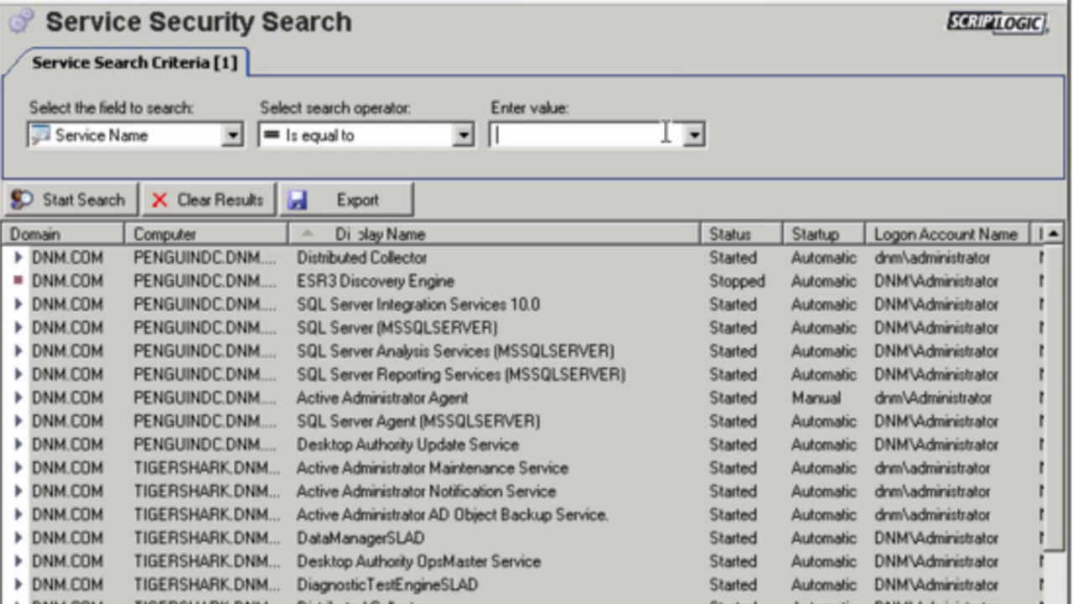
{"action": "type", "text": "dns"}
{"action": "left_click", "coordinate": [43, 195]}
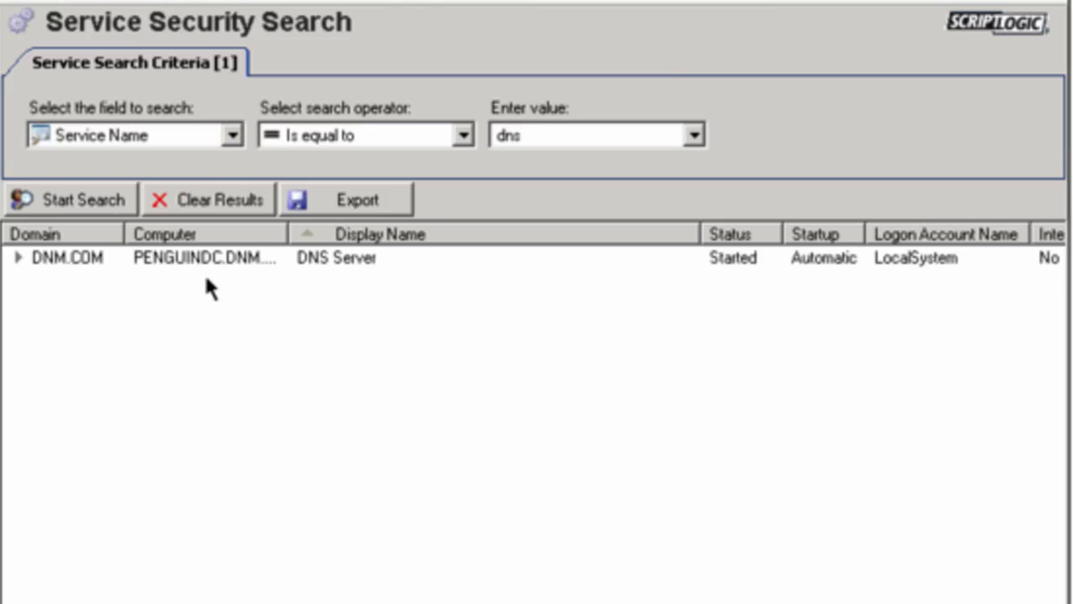
{"action": "left_click", "coordinate": [198, 259]}
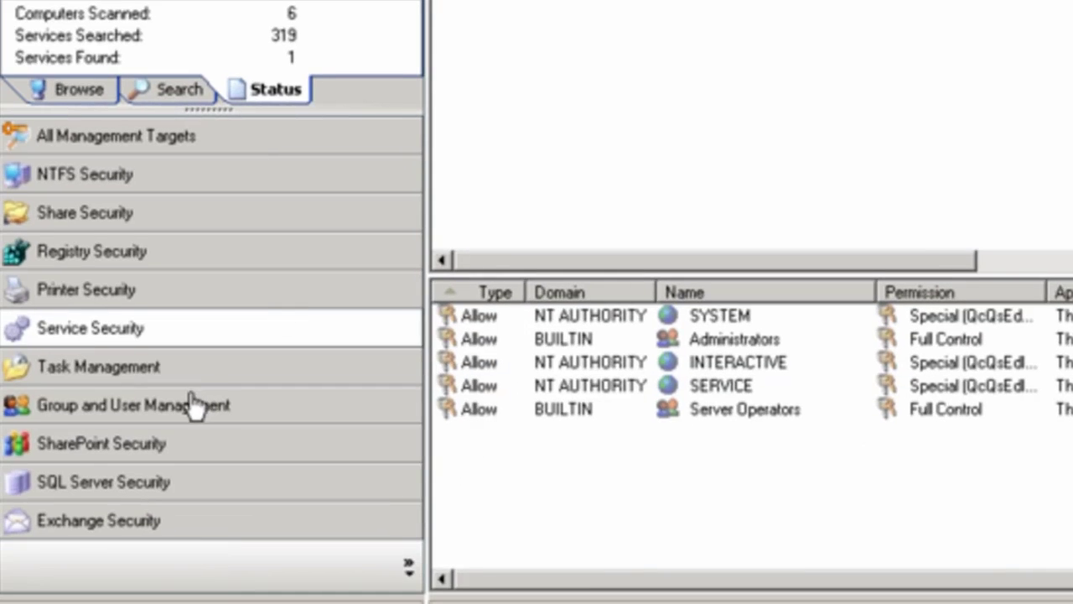
Step: Switch to Group and User Management, browse Domain Users and select a user account
{"action": "left_click", "coordinate": [193, 406]}
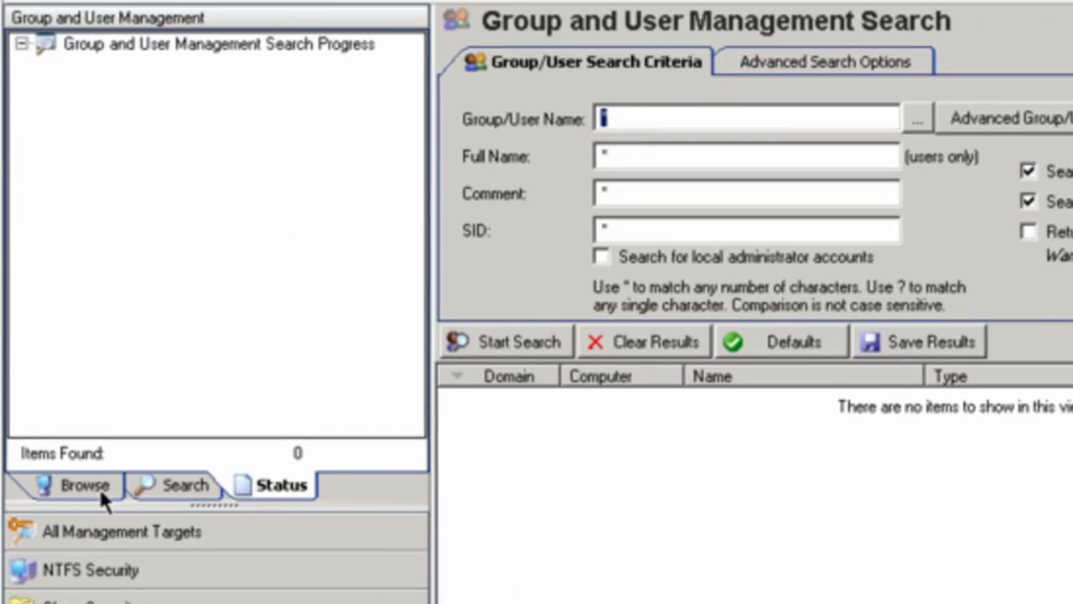
{"action": "left_click", "coordinate": [92, 91]}
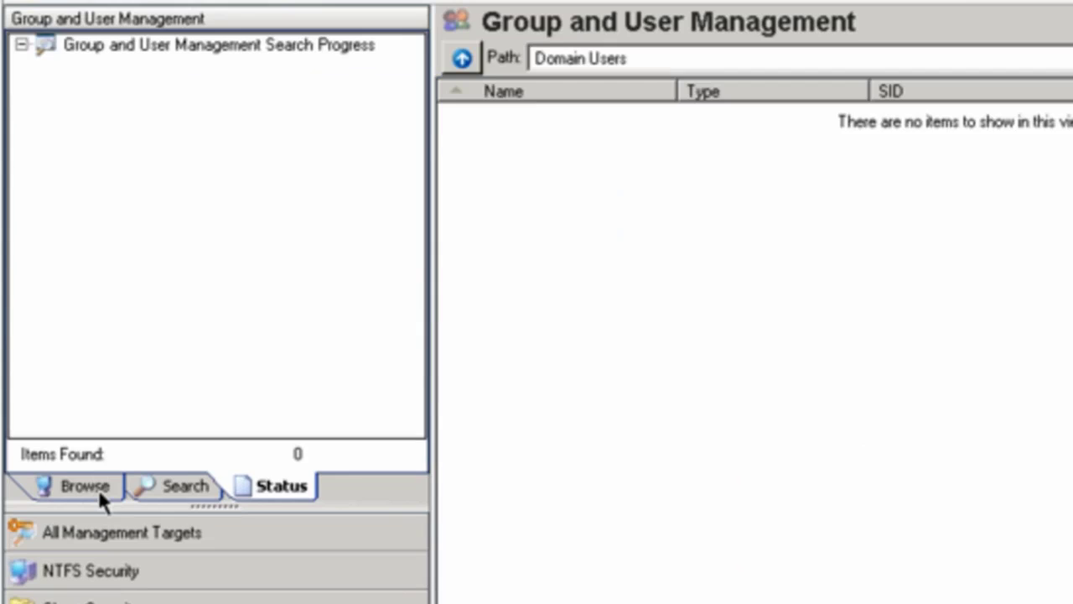
{"action": "left_click", "coordinate": [98, 488]}
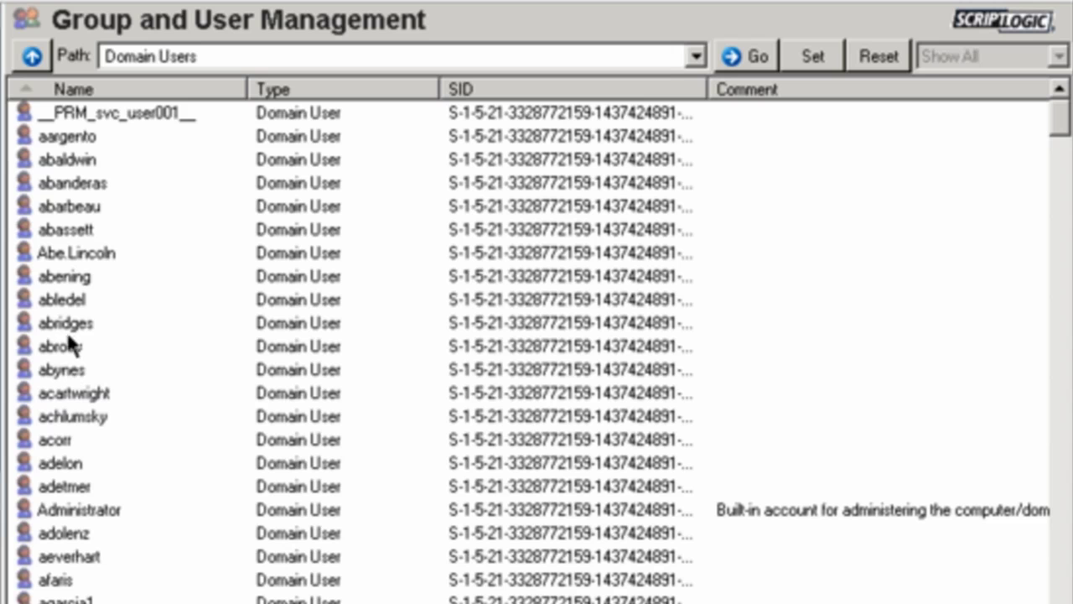
{"action": "left_click", "coordinate": [65, 252]}
{"action": "right_click", "coordinate": [65, 253]}
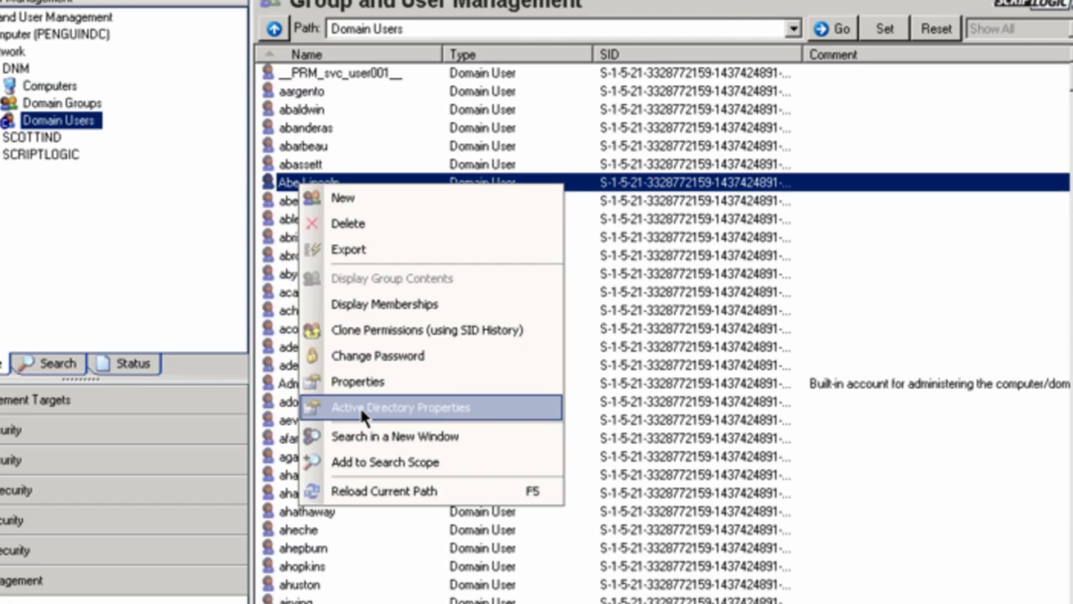
Step: Review the user's Active Directory group memberships and password replication settings, then cancel
{"action": "left_click", "coordinate": [435, 497]}
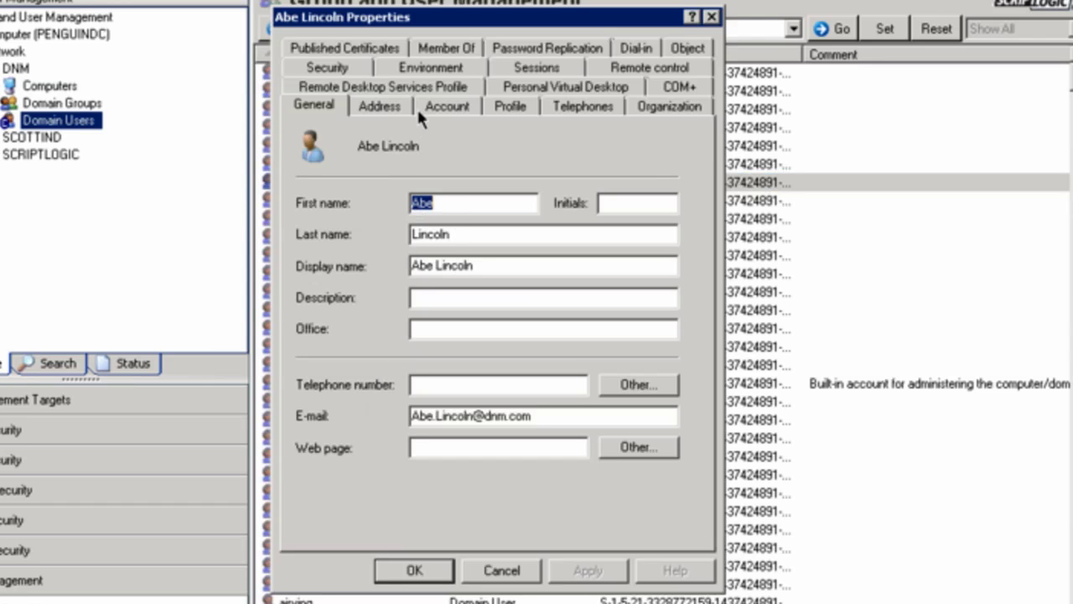
{"action": "left_click", "coordinate": [432, 50]}
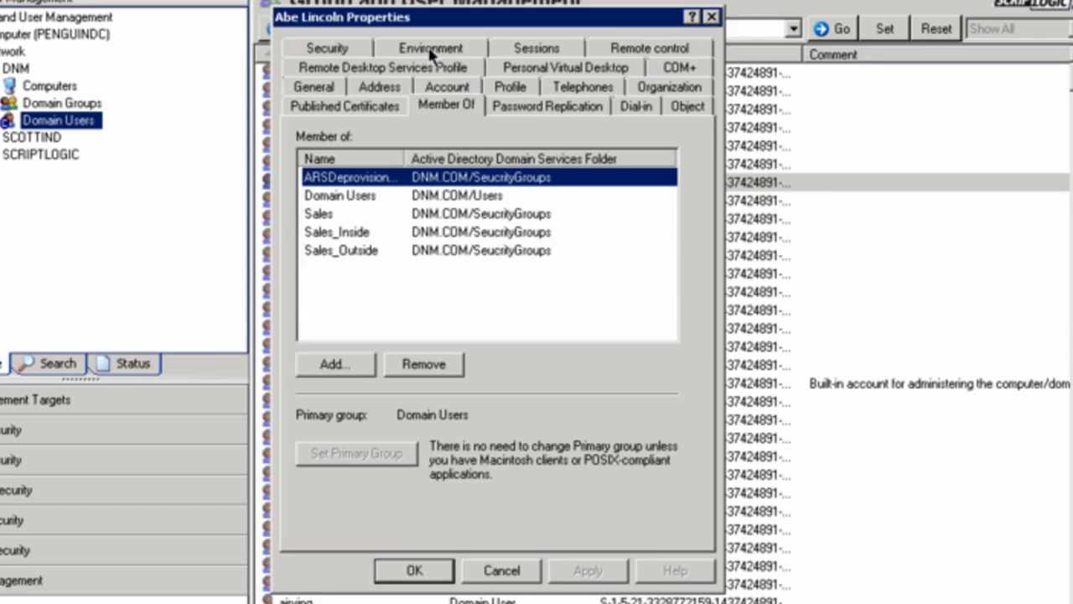
{"action": "left_click", "coordinate": [524, 104]}
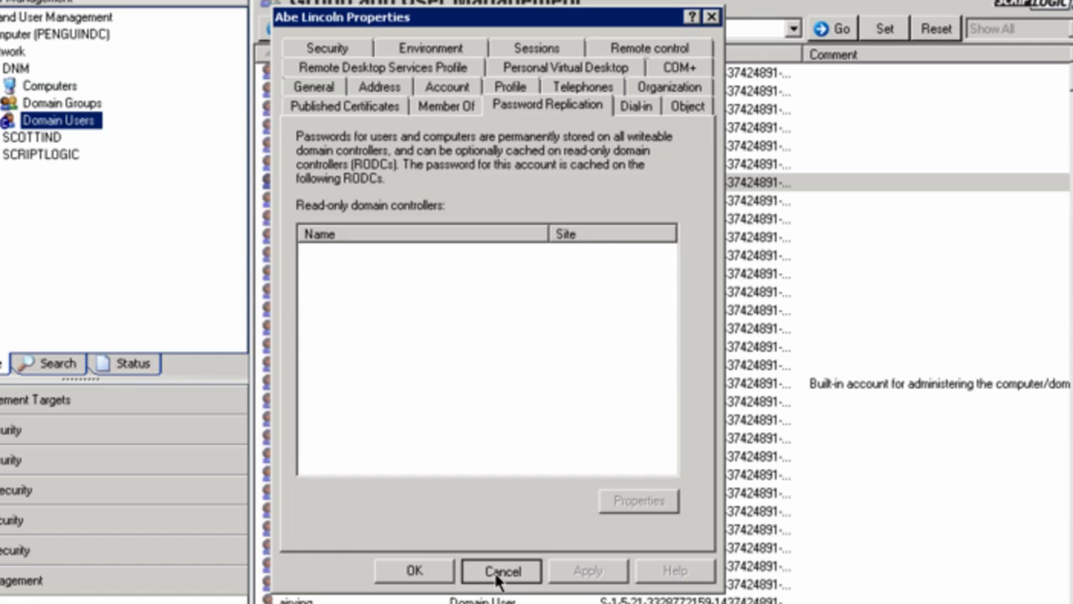
{"action": "left_click", "coordinate": [496, 573]}
Step: View the user's account properties, close them, and list the Domain Groups
{"action": "right_click", "coordinate": [313, 186]}
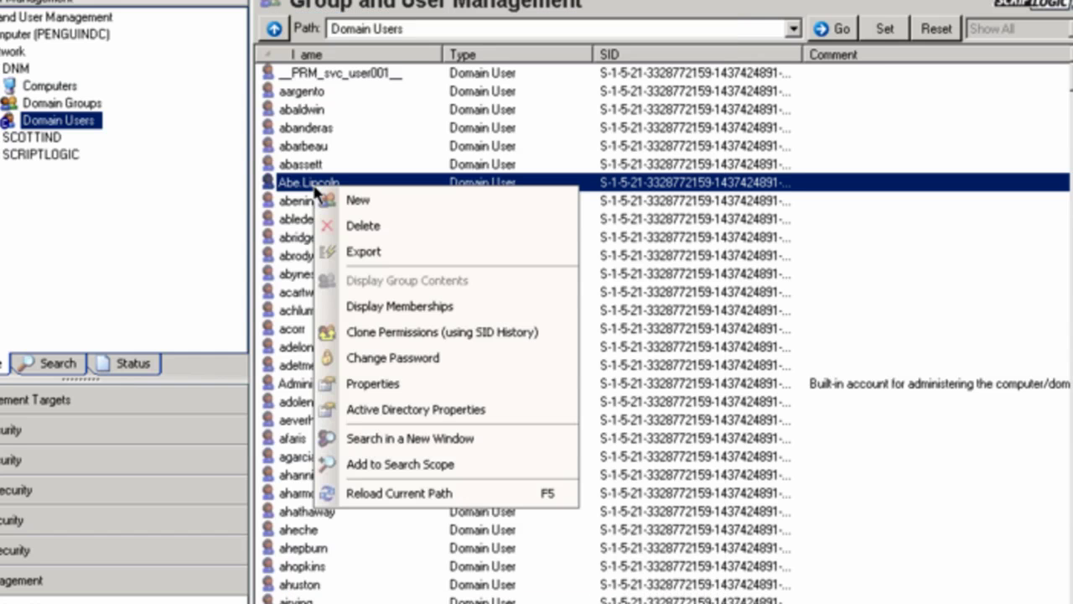
{"action": "left_click", "coordinate": [360, 383]}
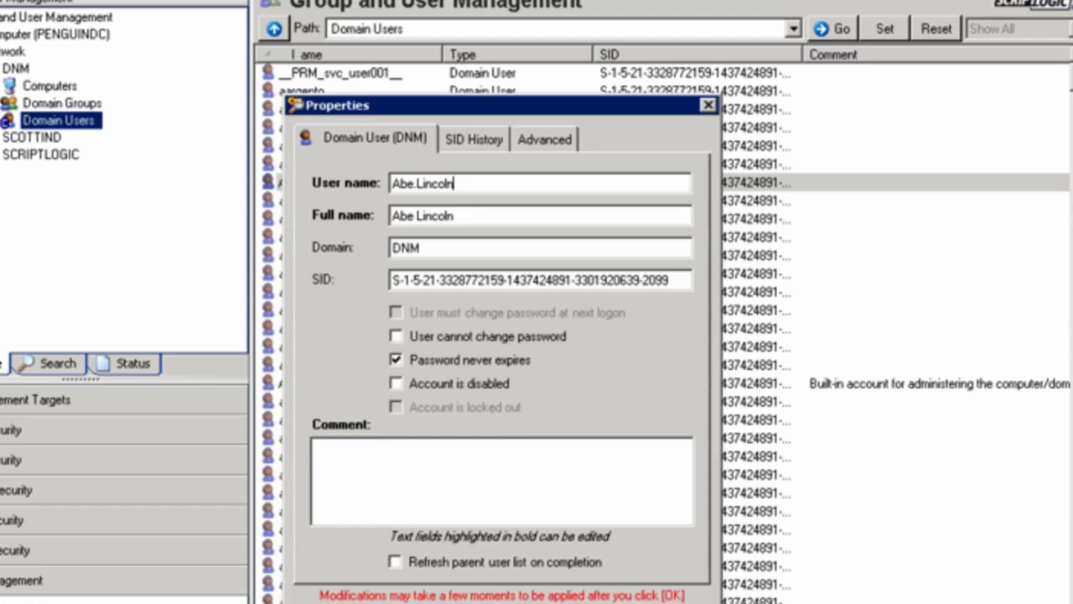
{"action": "key", "text": "Escape"}
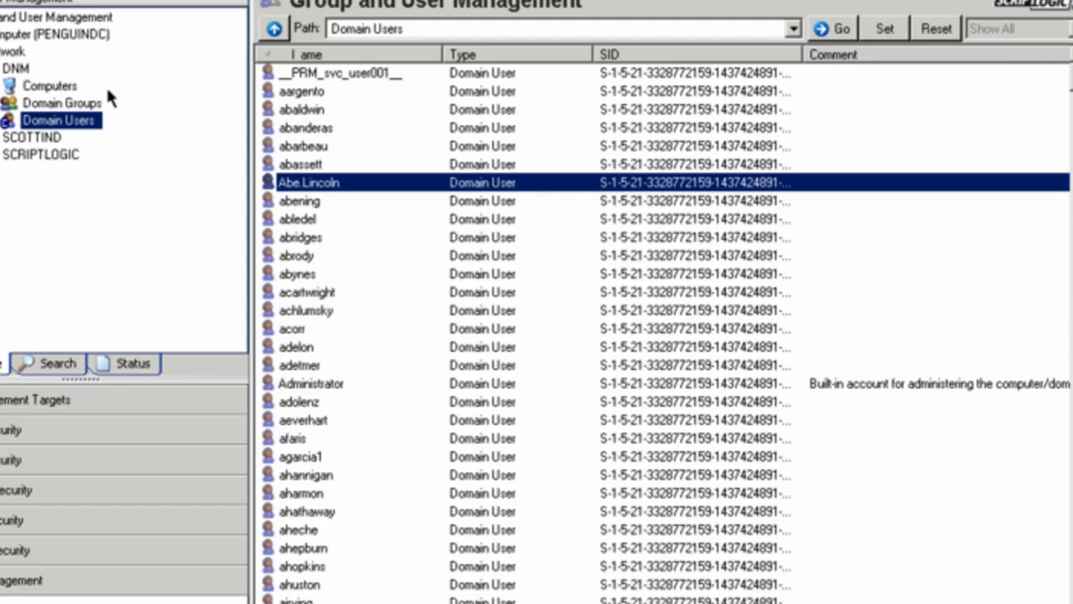
{"action": "left_click", "coordinate": [94, 104]}
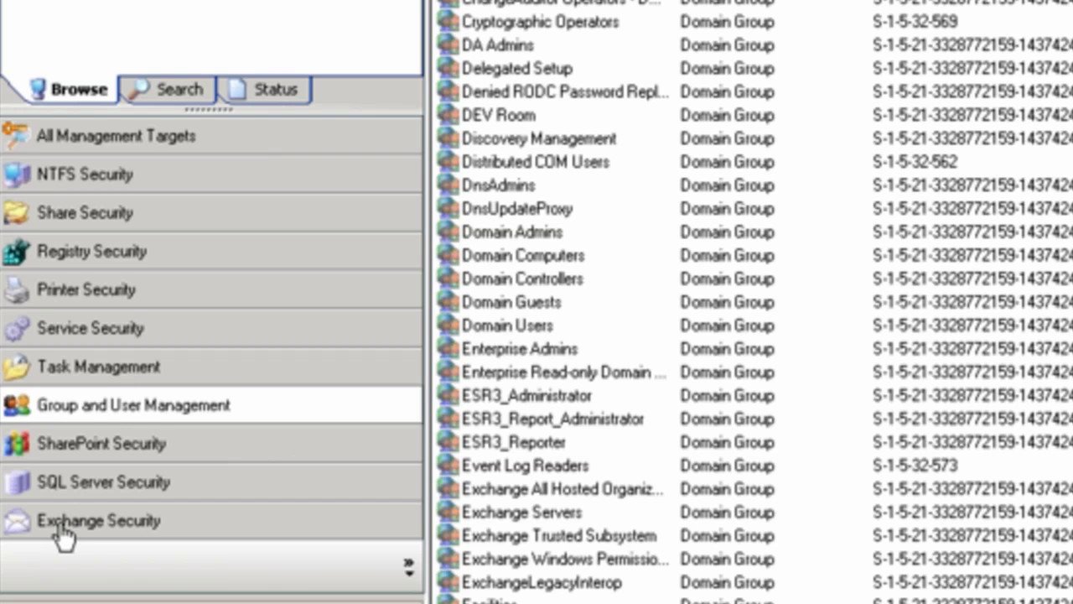
Step: Open Exchange Security and select the Calendar folder of a DNM mailbox in Mailboxes (V-X)
{"action": "left_click", "coordinate": [60, 524]}
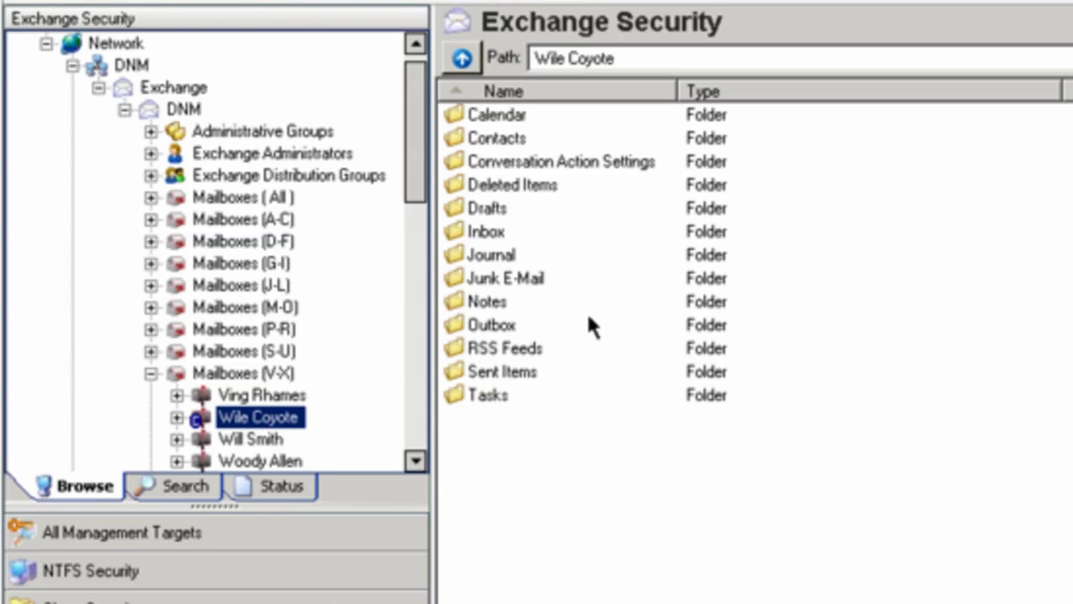
{"action": "left_click", "coordinate": [501, 122]}
Step: Grant a user Reviewer (Read items) permission on the Calendar via Advanced User Selection
{"action": "right_click", "coordinate": [499, 119]}
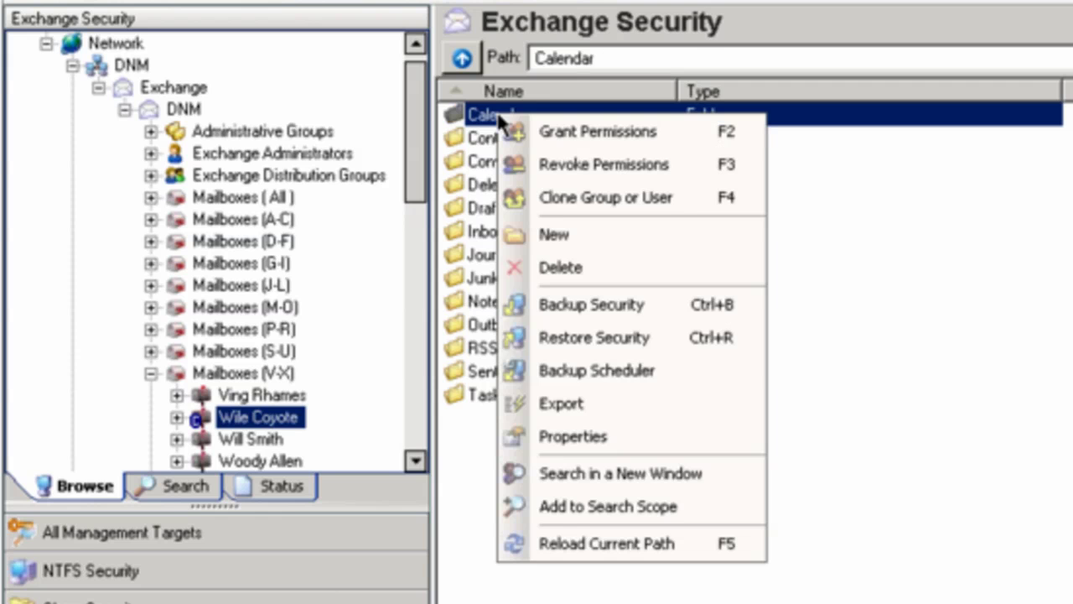
{"action": "left_click", "coordinate": [527, 119]}
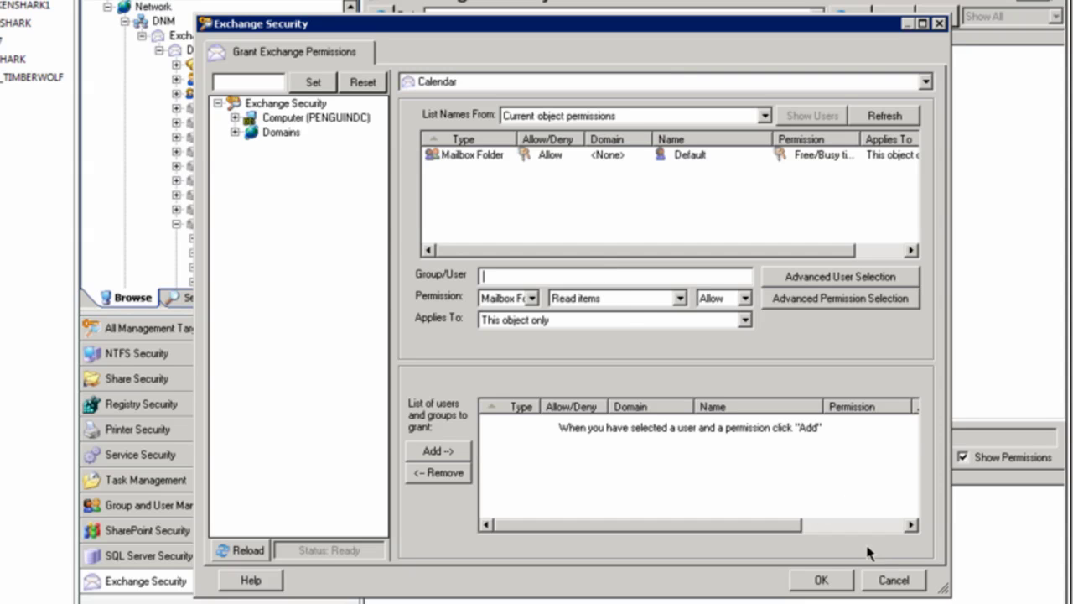
{"action": "left_click", "coordinate": [820, 280]}
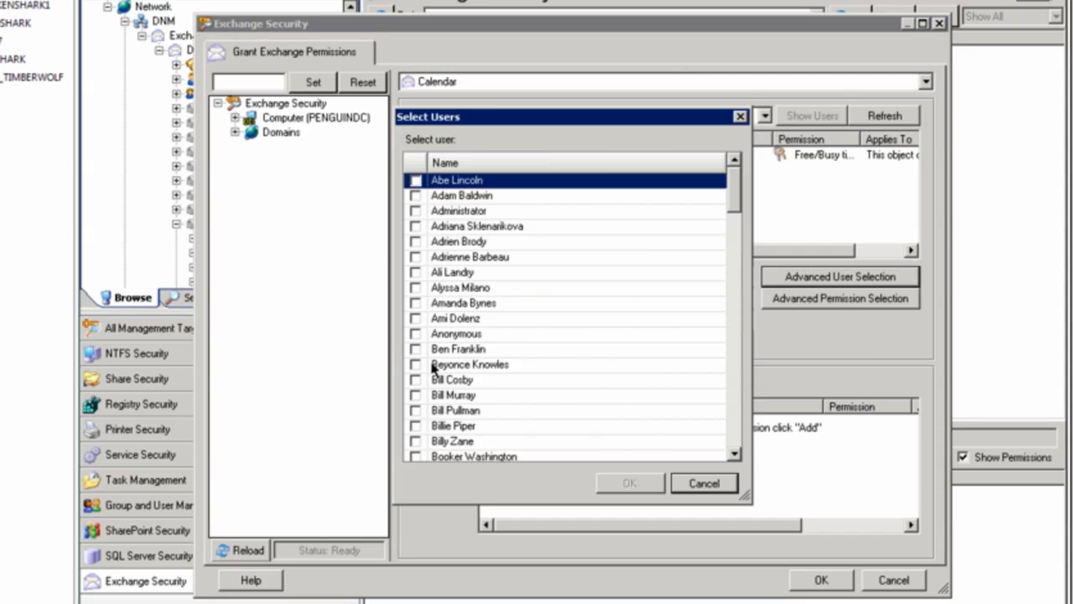
{"action": "left_click", "coordinate": [733, 454]}
{"action": "left_click", "coordinate": [733, 453]}
{"action": "left_click", "coordinate": [733, 454]}
{"action": "left_click", "coordinate": [733, 454]}
{"action": "left_click", "coordinate": [733, 454]}
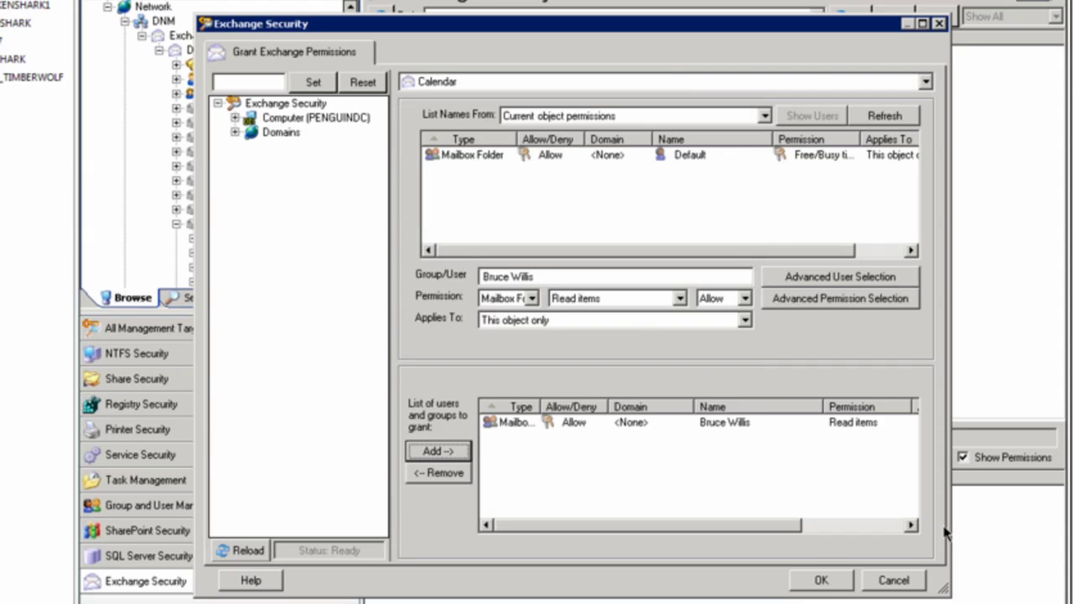
{"action": "left_click", "coordinate": [821, 580]}
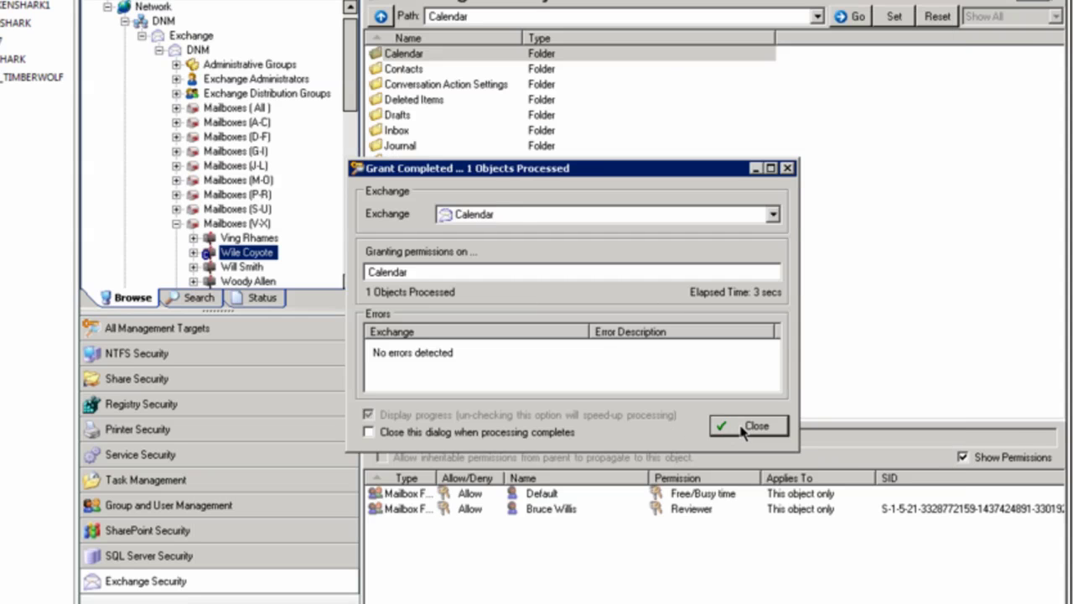
{"action": "left_click", "coordinate": [749, 426]}
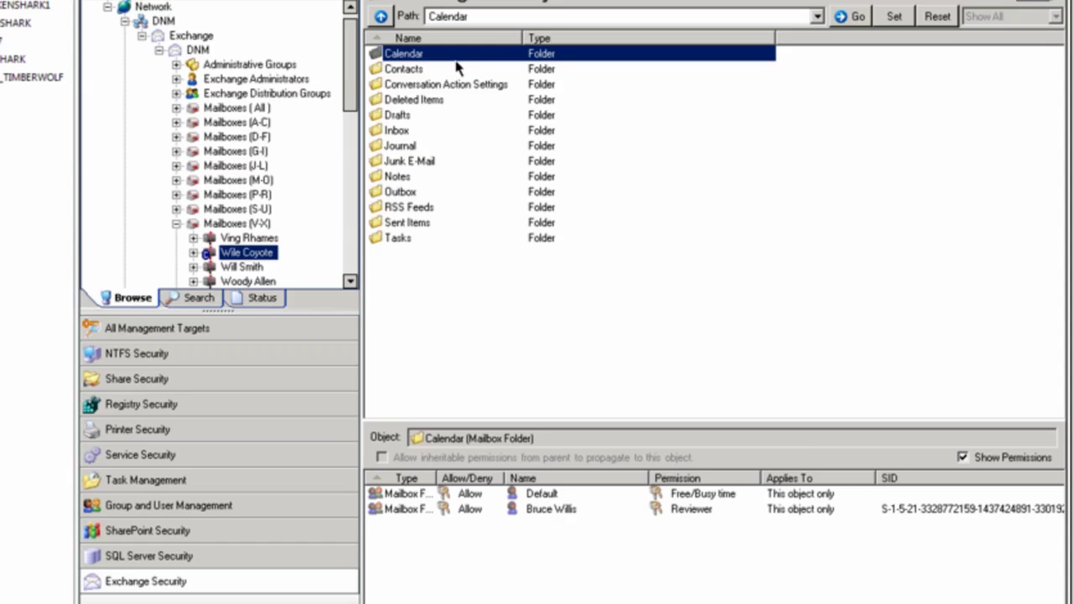
Step: Check the new Reviewer entry and Inbox permissions, then review the mailbox object's own permissions
{"action": "left_click", "coordinate": [533, 508]}
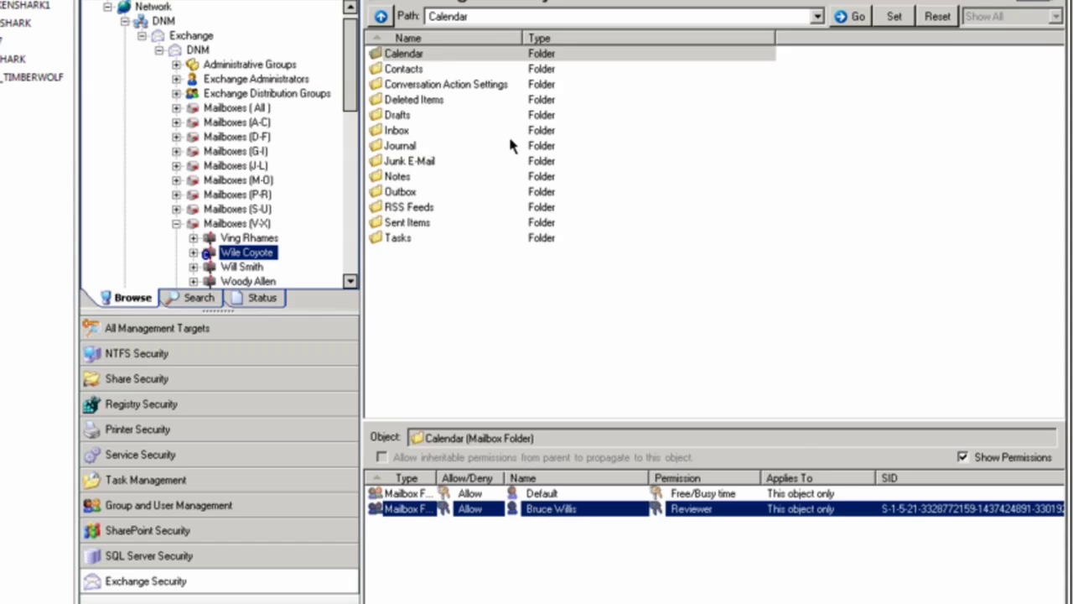
{"action": "left_click", "coordinate": [410, 130]}
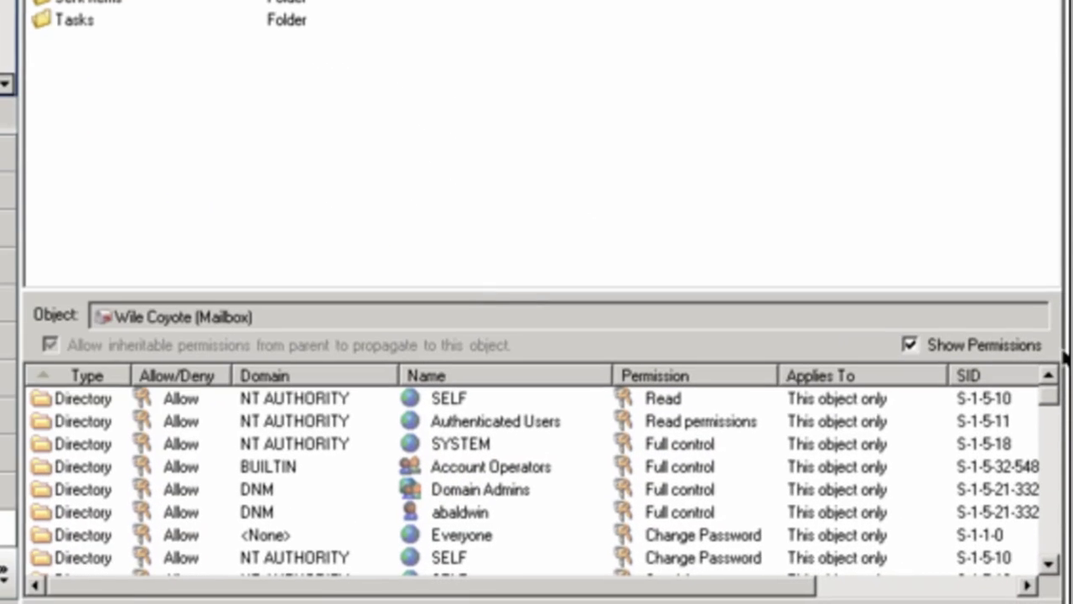
{"action": "scroll", "coordinate": [1054, 407], "scroll_direction": "down", "scroll_amount": 5}
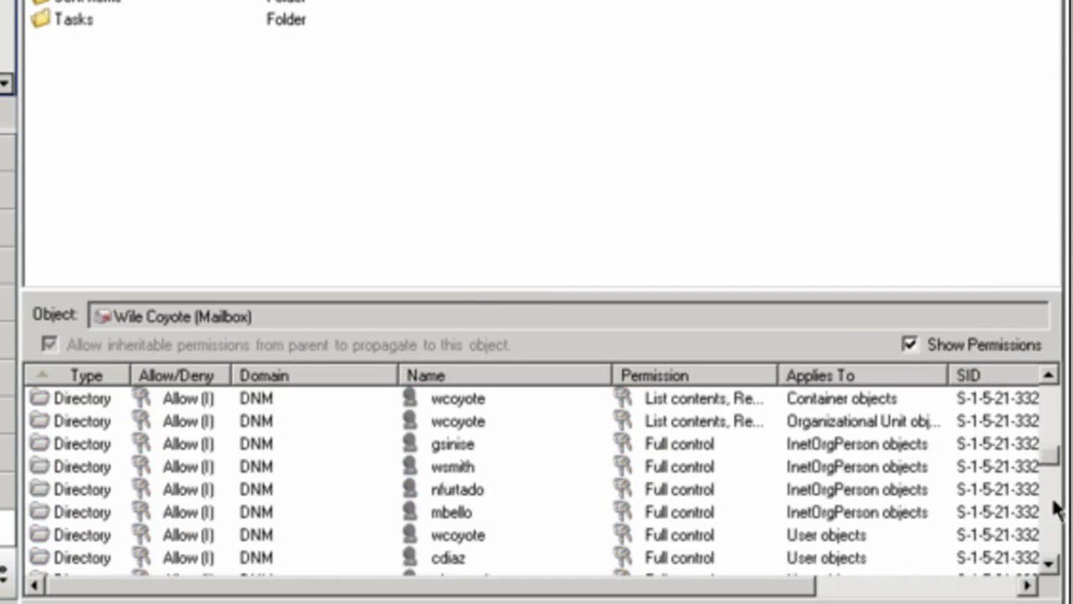
{"action": "scroll", "coordinate": [1054, 510], "scroll_direction": "down", "scroll_amount": 10}
{"action": "scroll", "coordinate": [1054, 431], "scroll_direction": "up", "scroll_amount": 20}
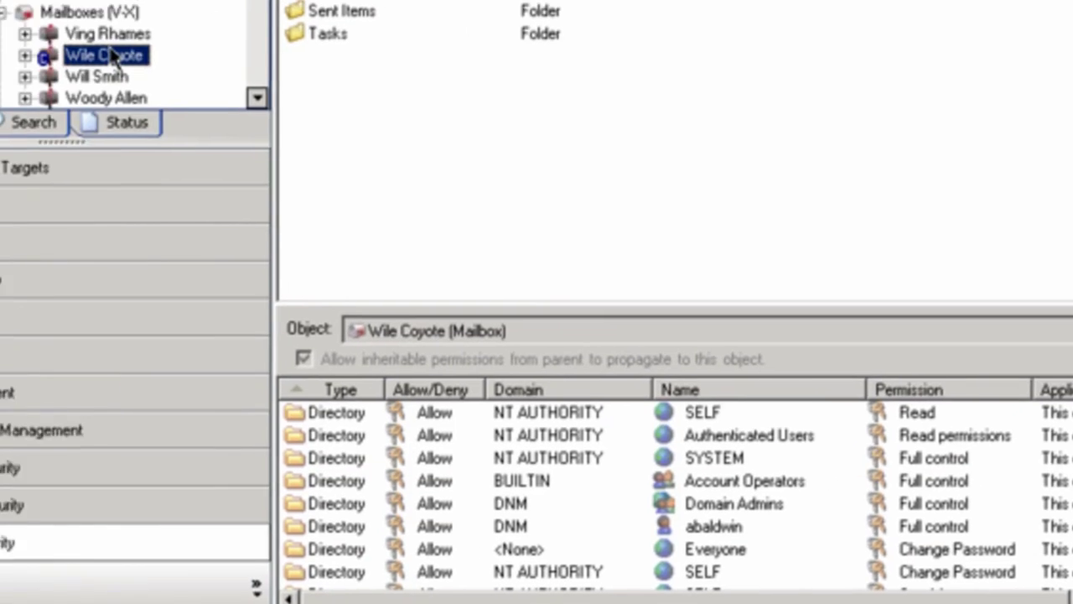
{"action": "right_click", "coordinate": [265, 65]}
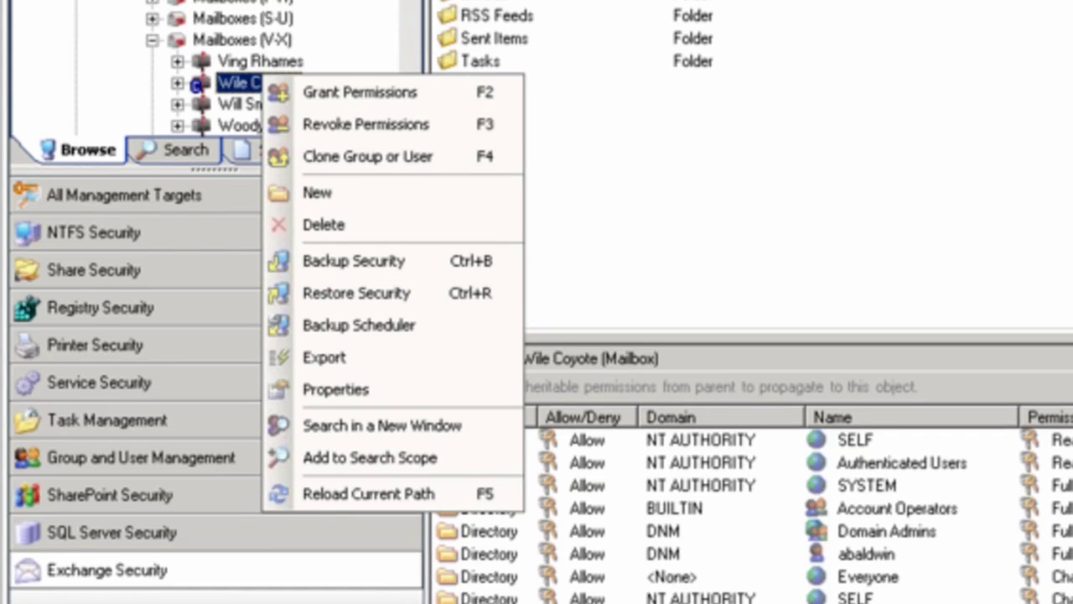
Step: Search the scoped mailboxes for the owner's permissions using their name with a wildcard
{"action": "left_click", "coordinate": [485, 208]}
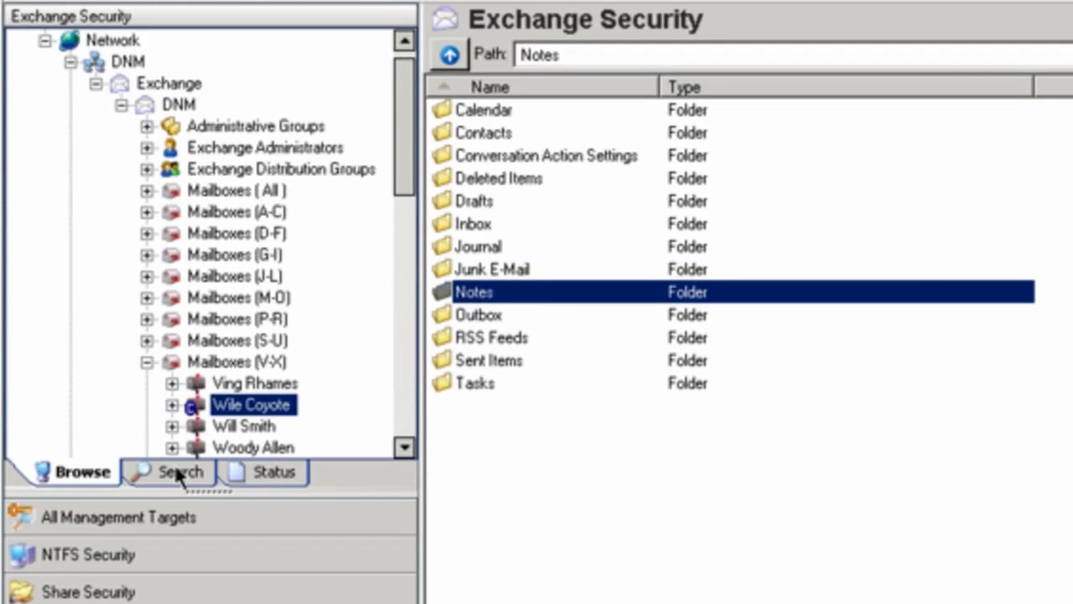
{"action": "left_click", "coordinate": [176, 470]}
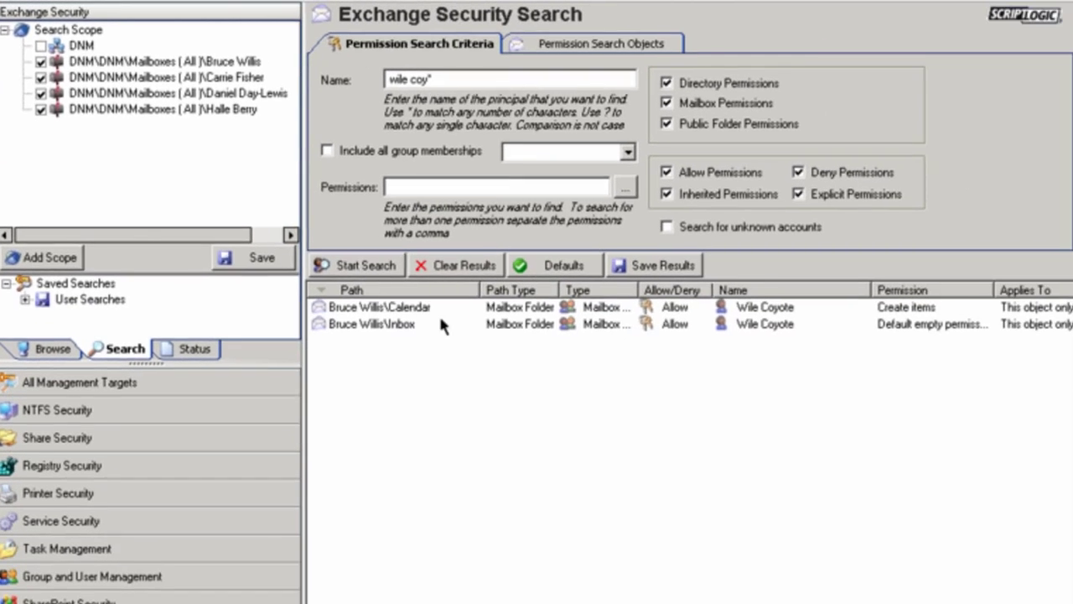
{"action": "left_click", "coordinate": [498, 358]}
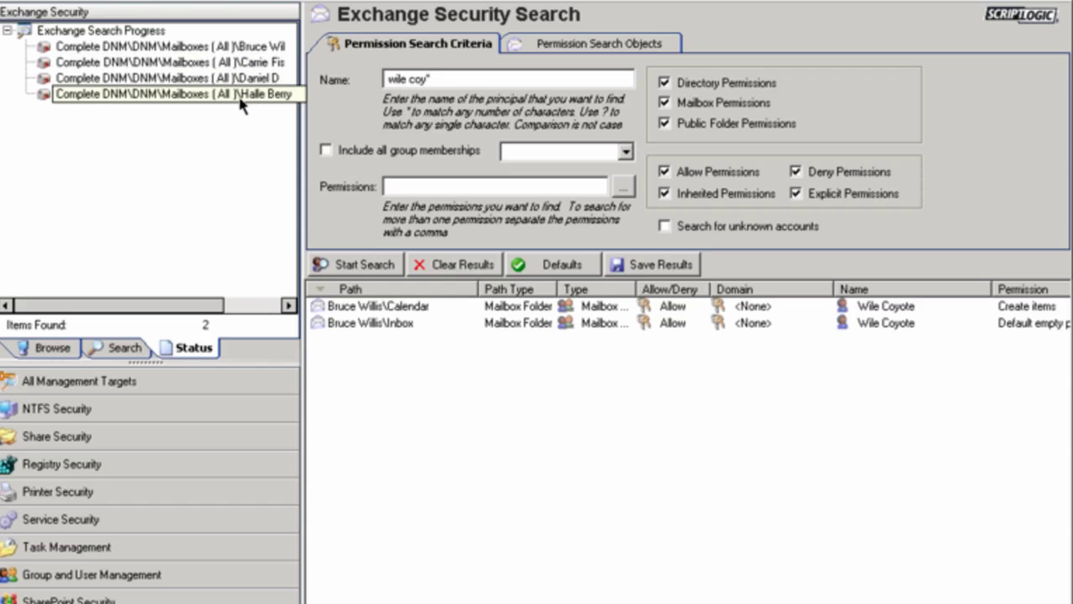
Step: Exclude Directory and Public Folder Permissions and rerun the search for mailbox permissions only
{"action": "left_click", "coordinate": [664, 83]}
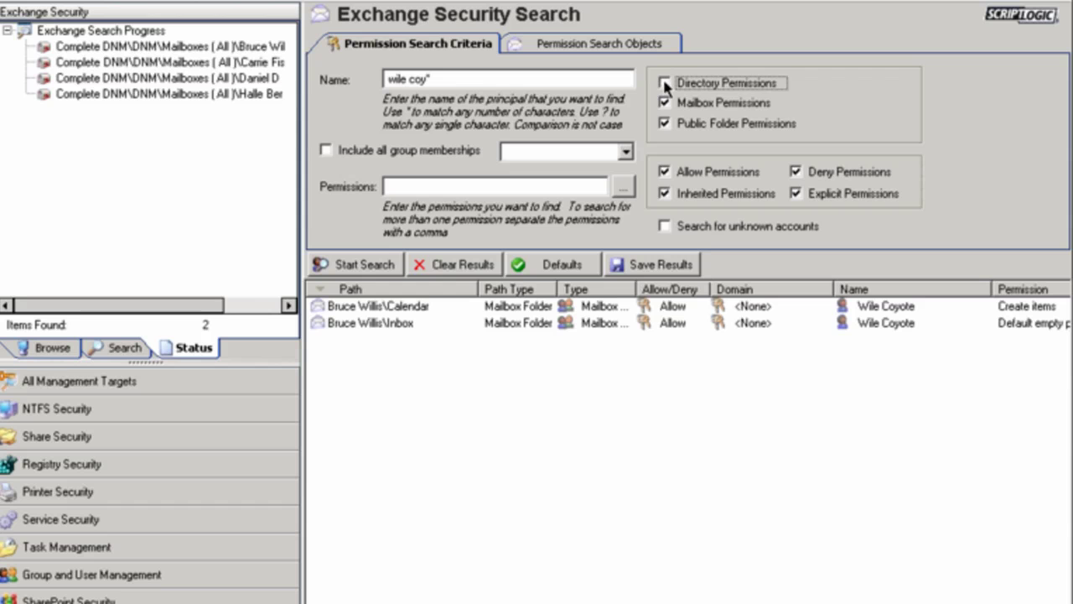
{"action": "left_click", "coordinate": [665, 124]}
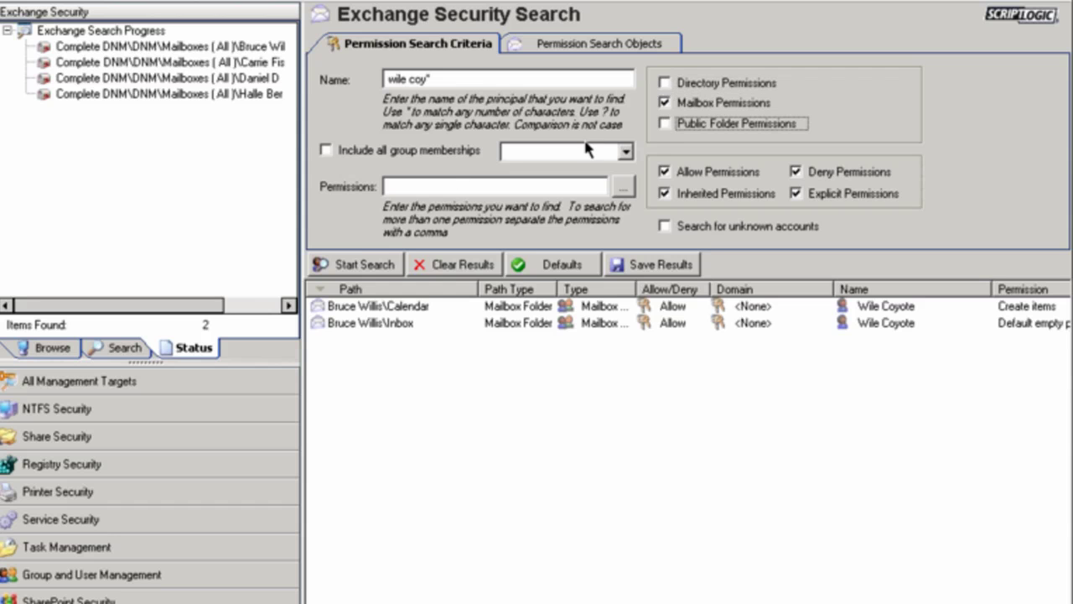
{"action": "left_click", "coordinate": [335, 264]}
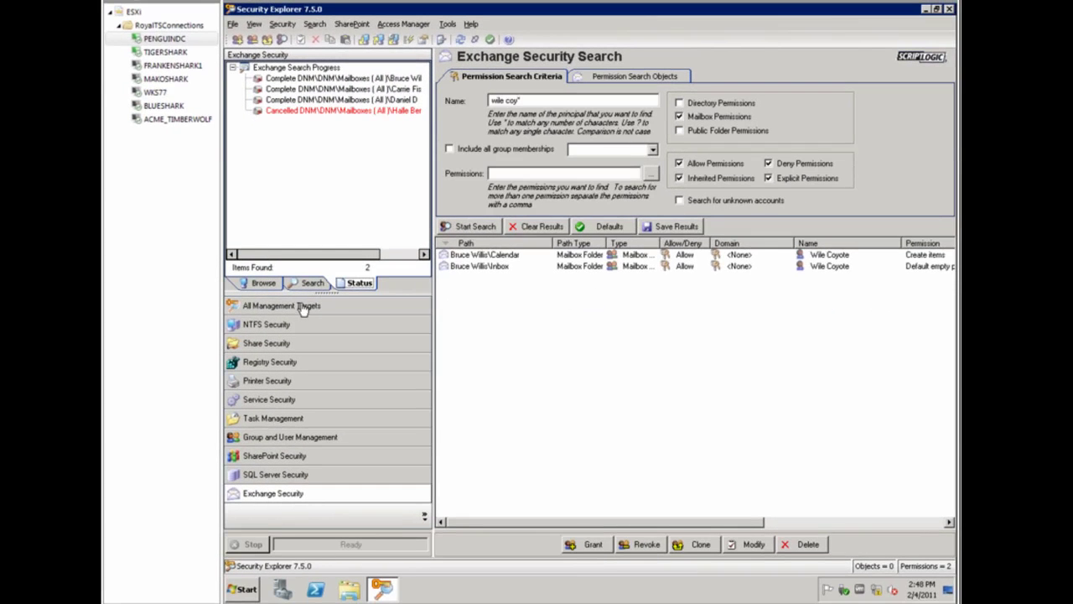
Step: Return to All Management Targets to browse PENGUINDC's categories
{"action": "left_click", "coordinate": [118, 377]}
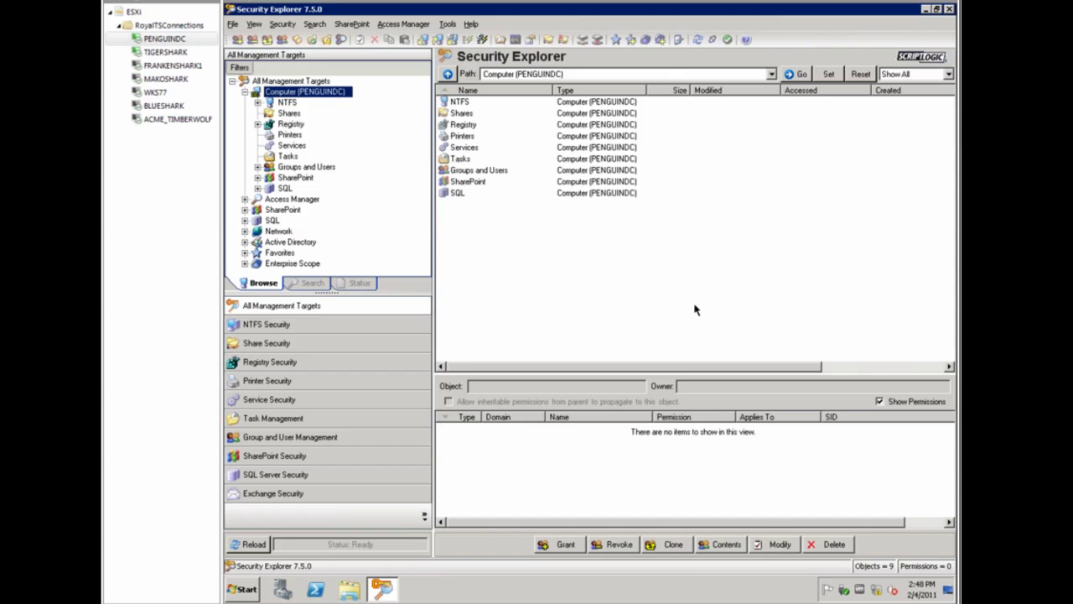